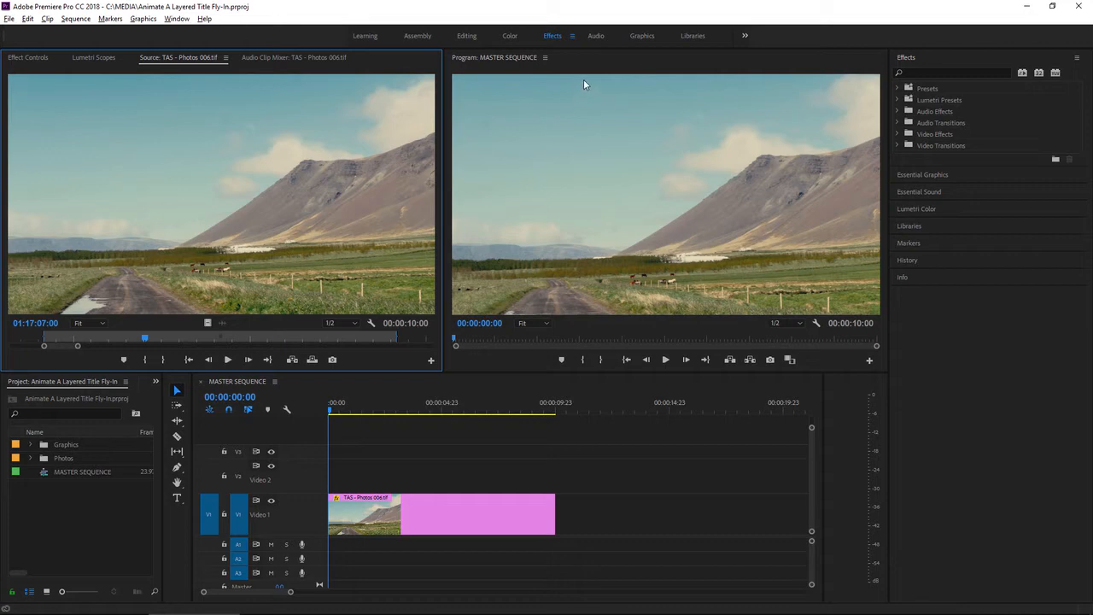
Reset the Effects workspace to its saved layout and save the project.
click(573, 36)
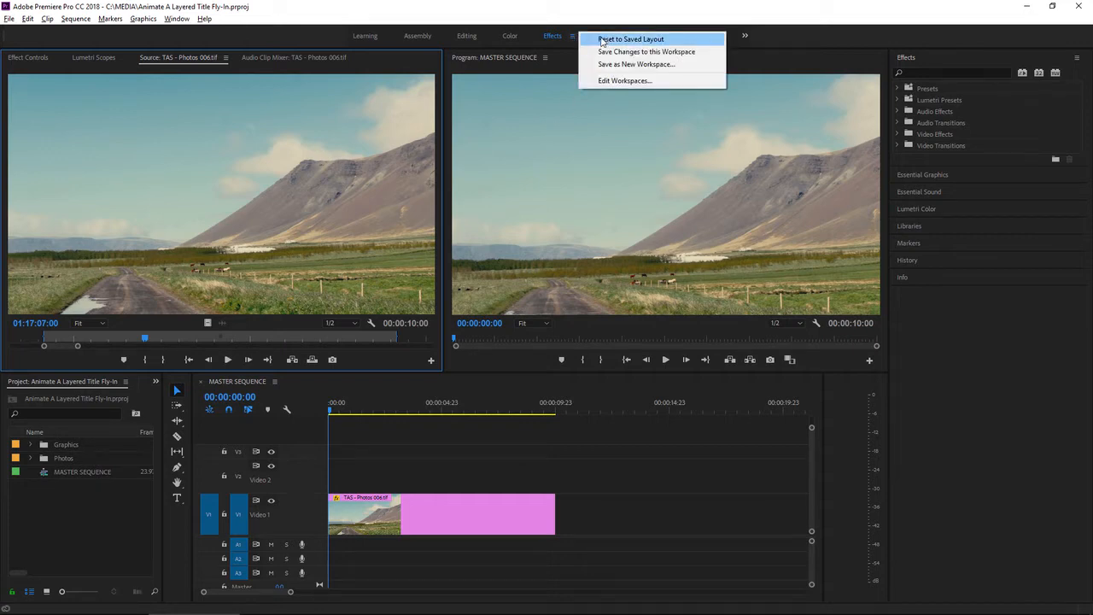
click(563, 39)
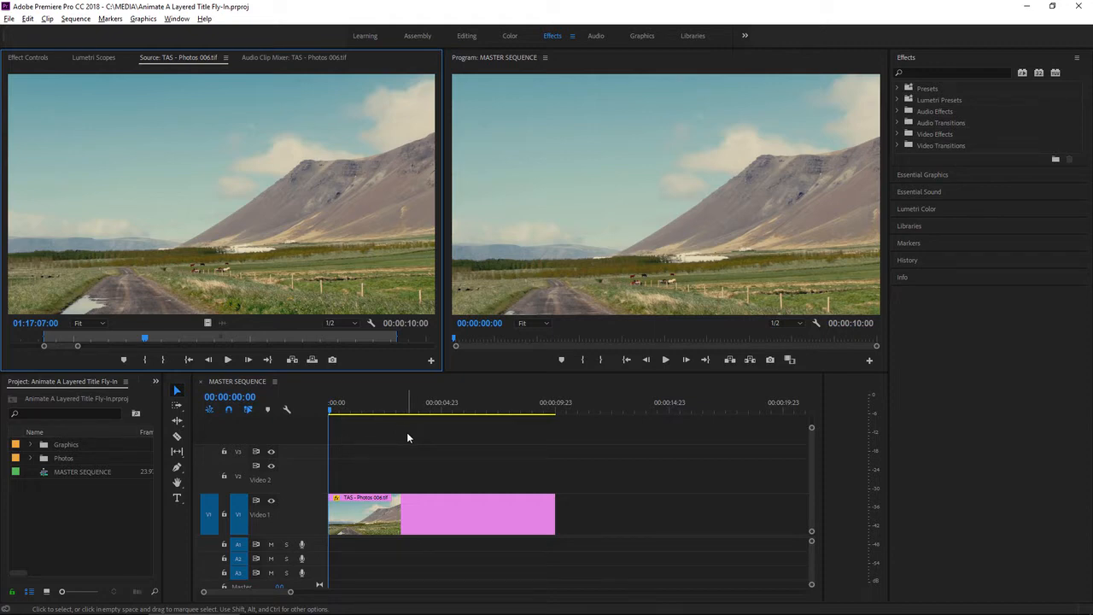
key(ctrl+s)
Switch to File Explorer and import TAS_MAIN_TITLE.psd from the Graphics folder into the Premiere Pro project as a Sequence.
key(alt+Tab)
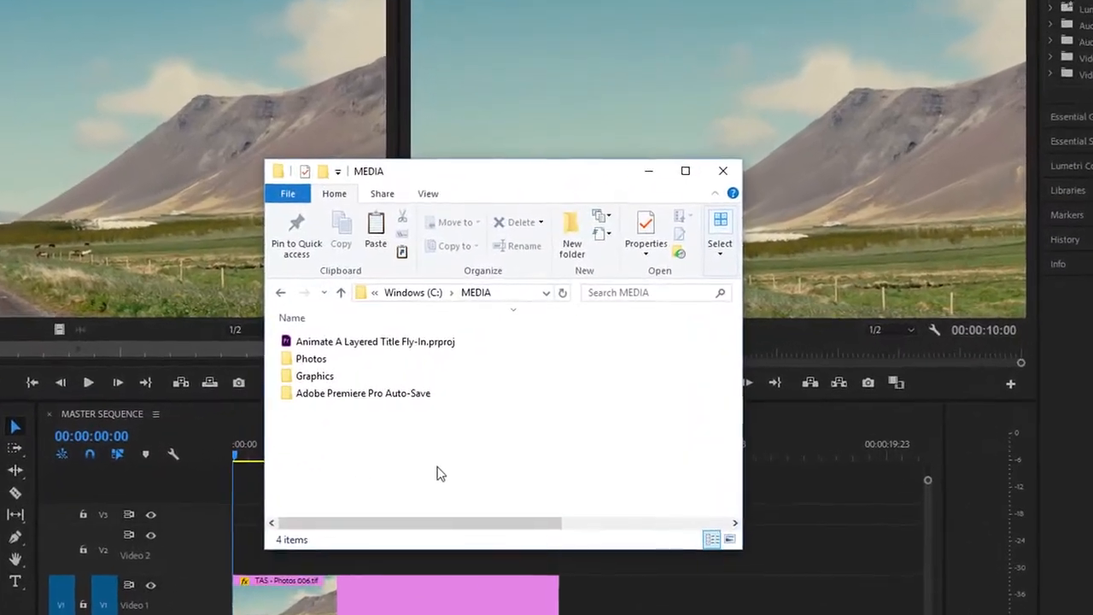
click(301, 377)
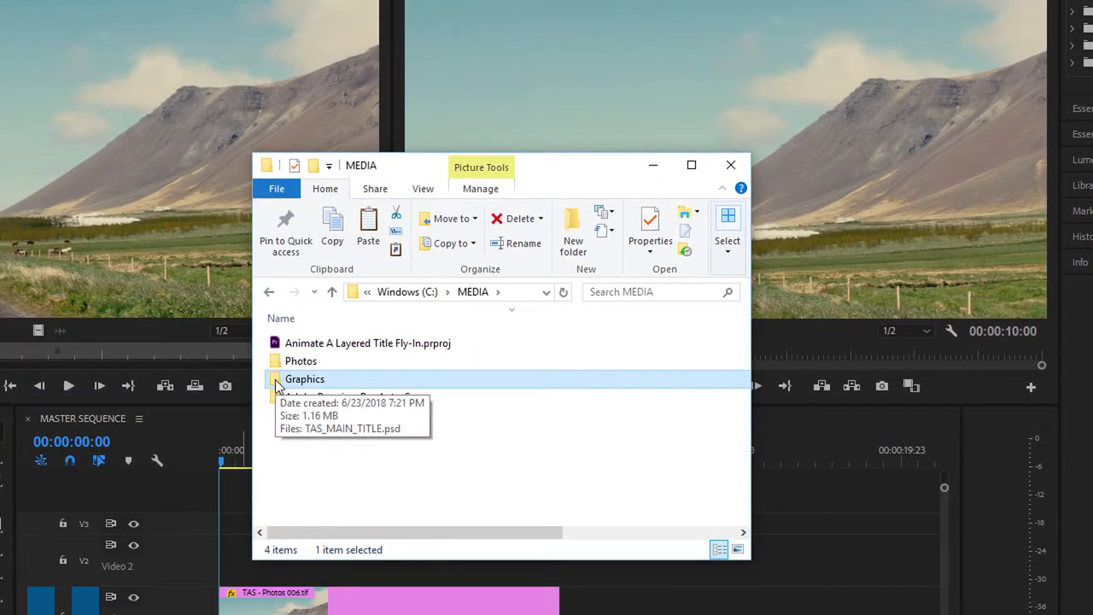
double_click(275, 385)
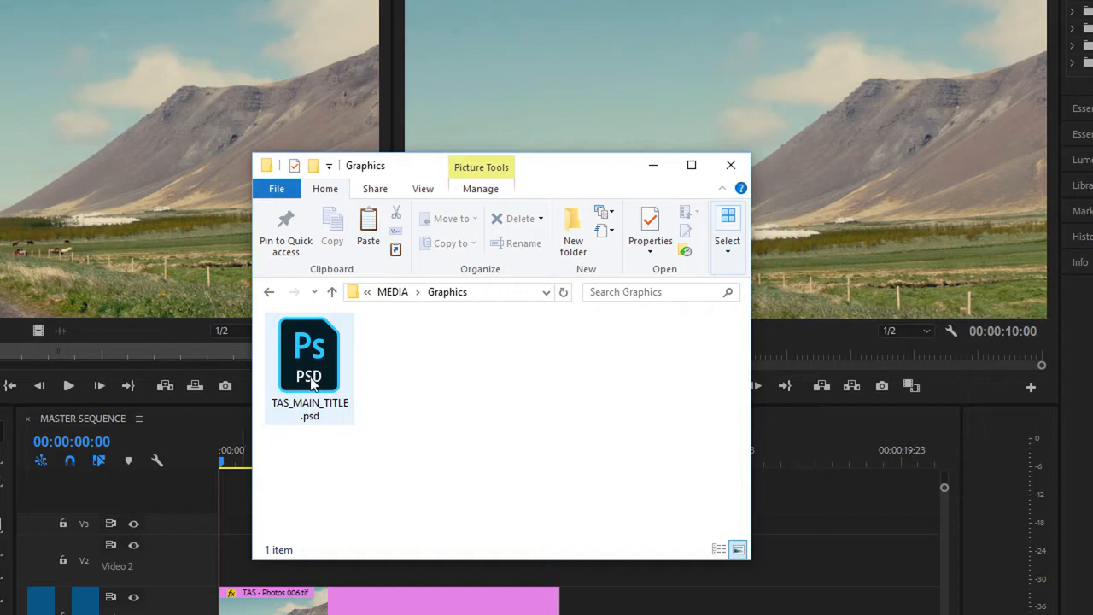
drag(276, 386, 1, 566)
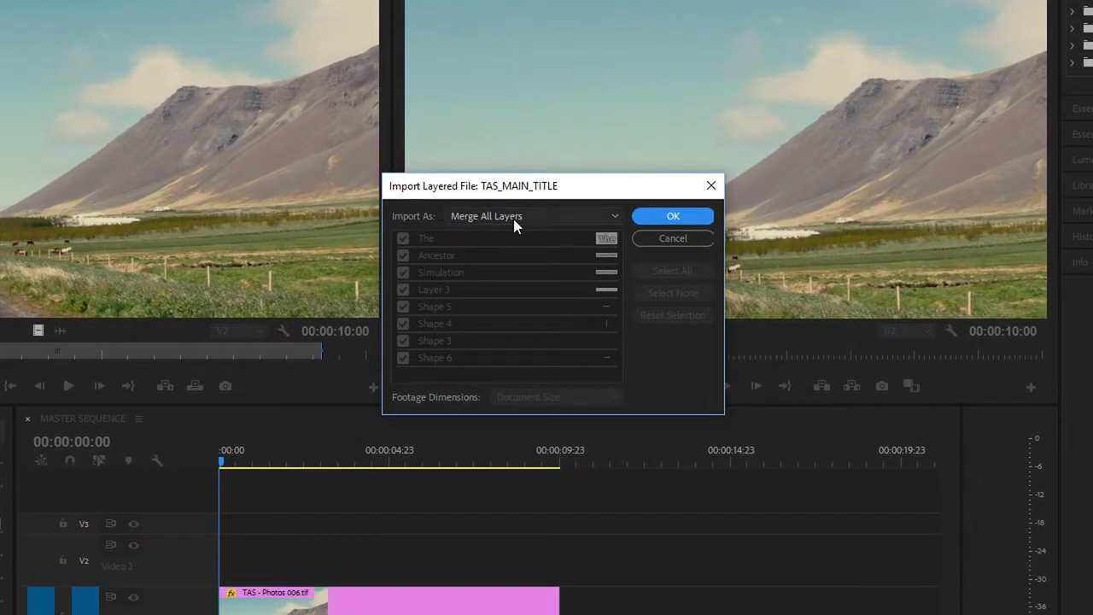
click(526, 218)
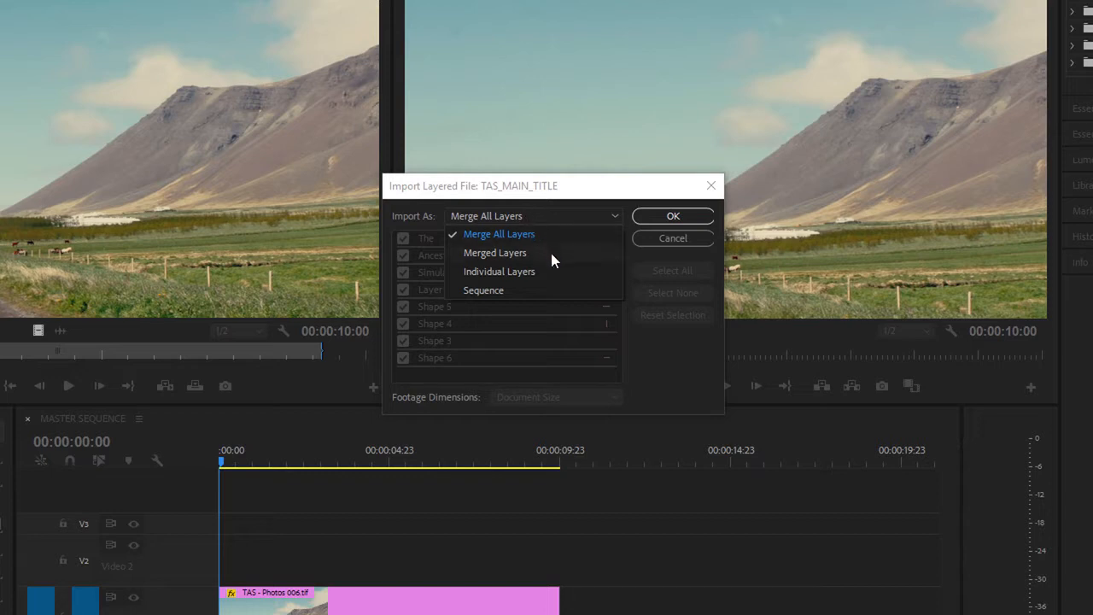
click(537, 295)
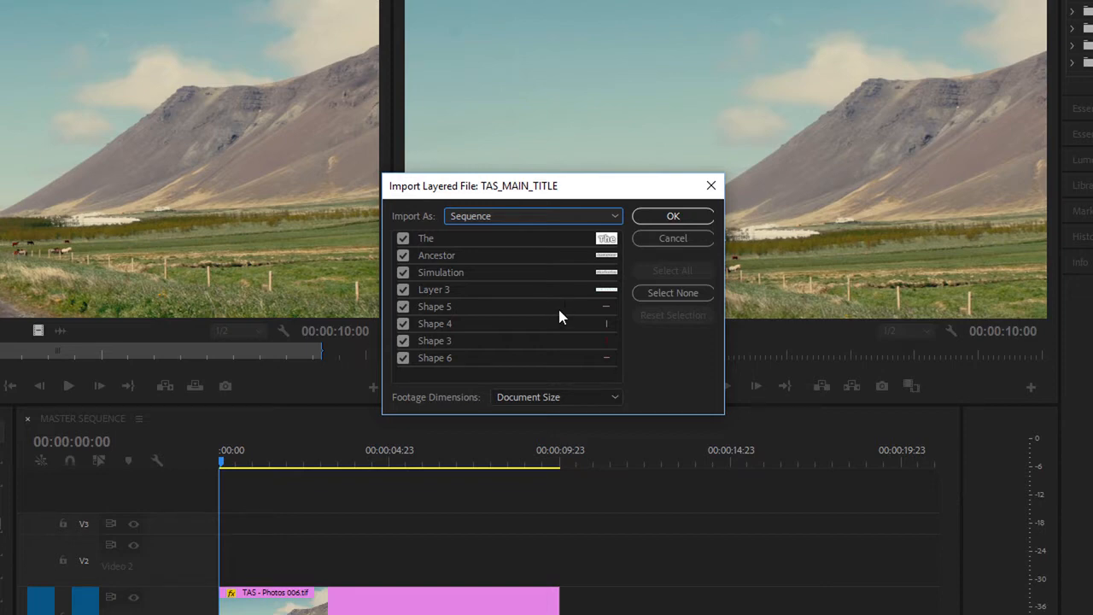
click(669, 216)
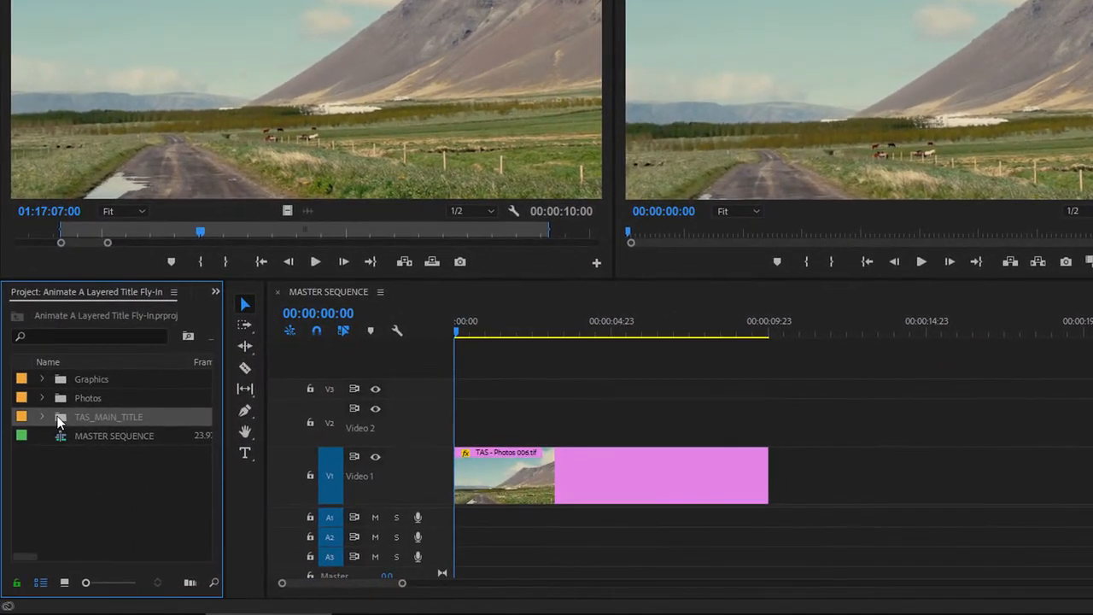
Open the TAS_MAIN_TITLE sequence from the imported TAS_MAIN_TITLE bin.
click(42, 416)
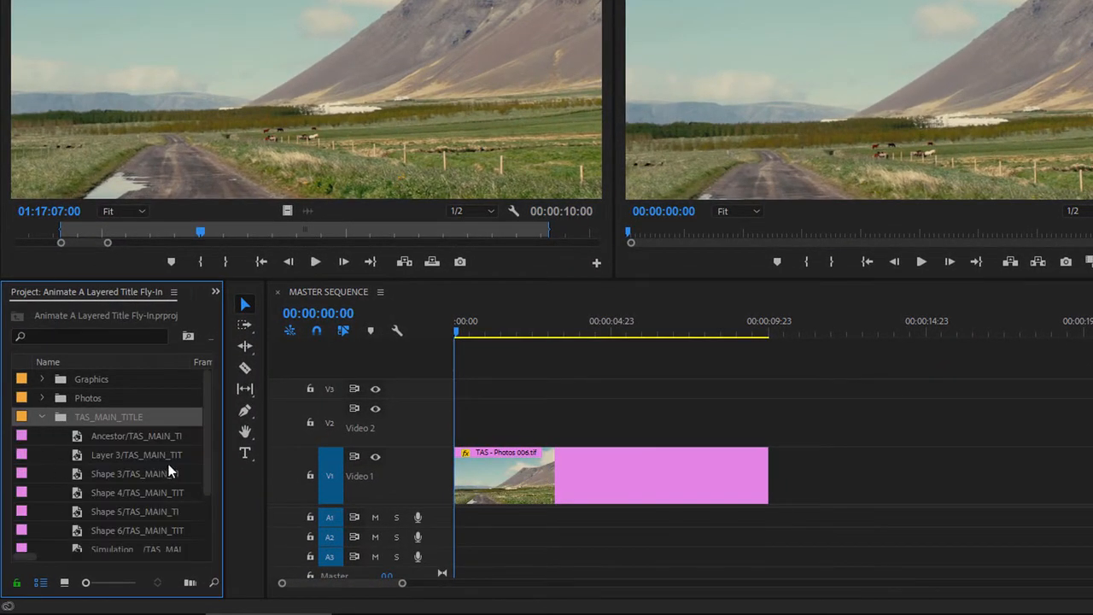
drag(208, 435, 205, 511)
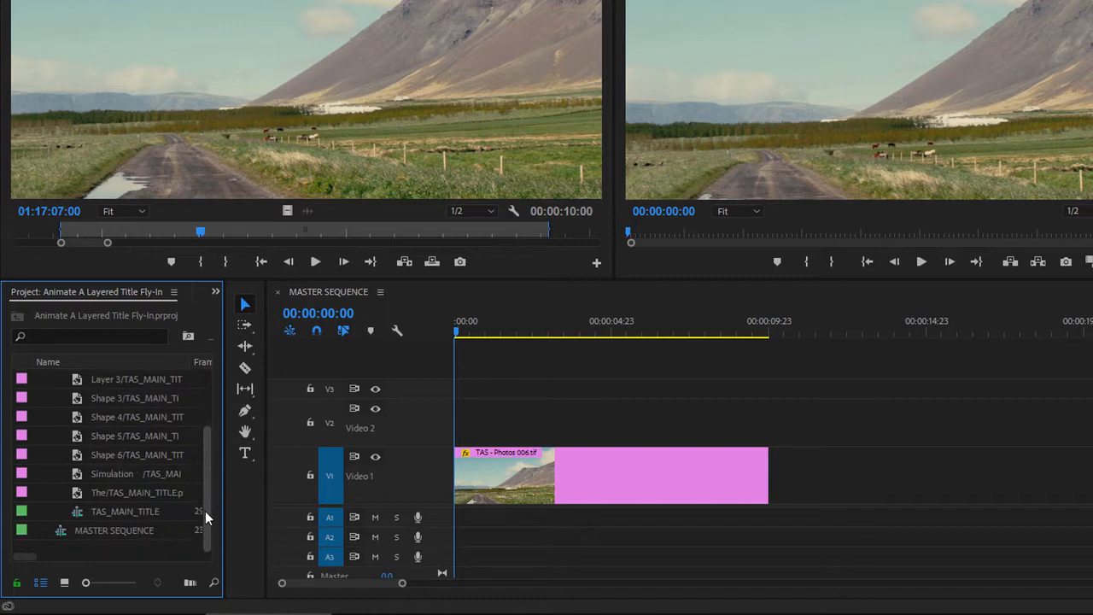
click(75, 514)
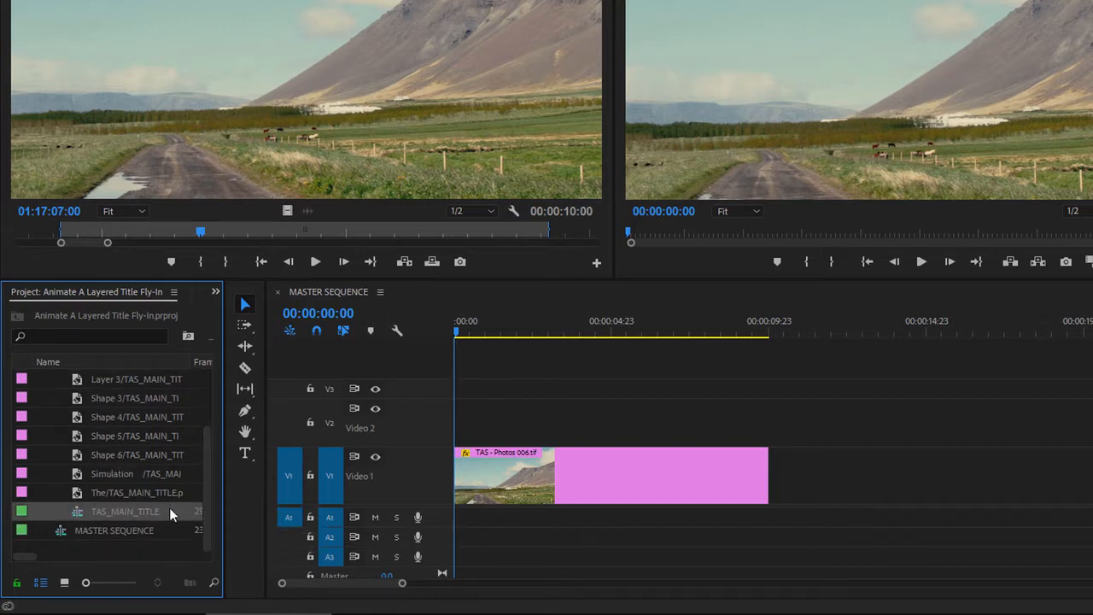
double_click(108, 513)
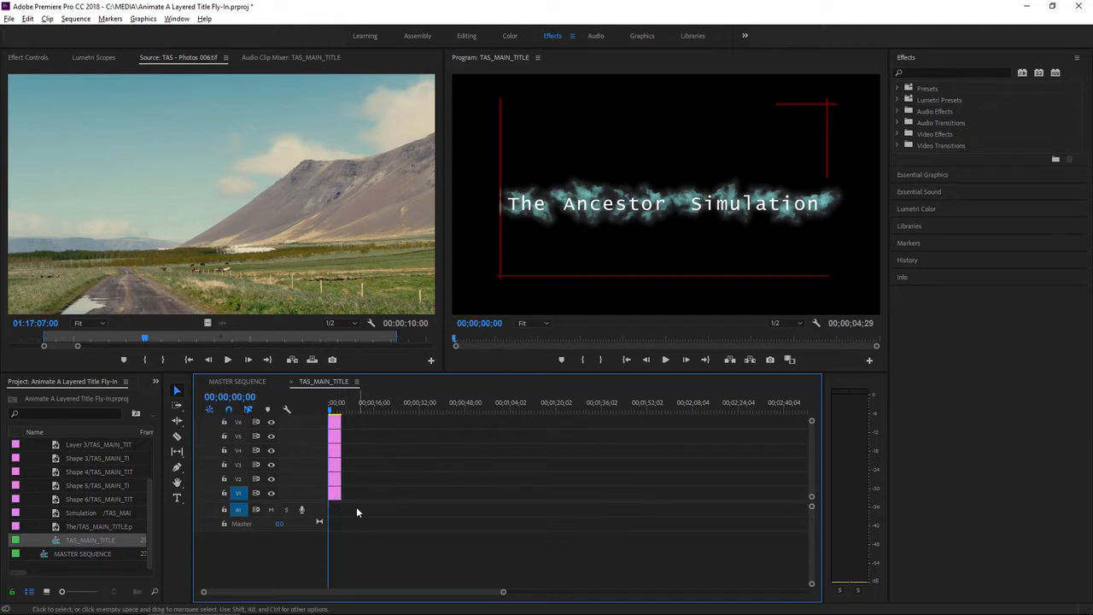
Copy all layer clips of the TAS_MAIN_TITLE sequence and paste them into MASTER SEQUENCE from Video 2 upward.
drag(315, 505, 311, 555)
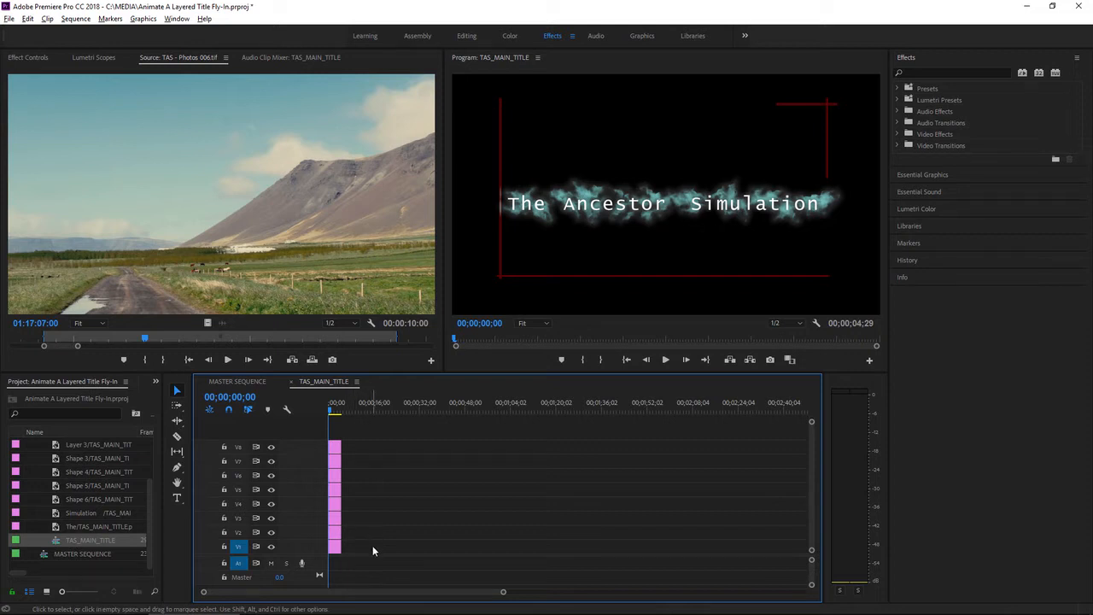
drag(373, 550, 331, 438)
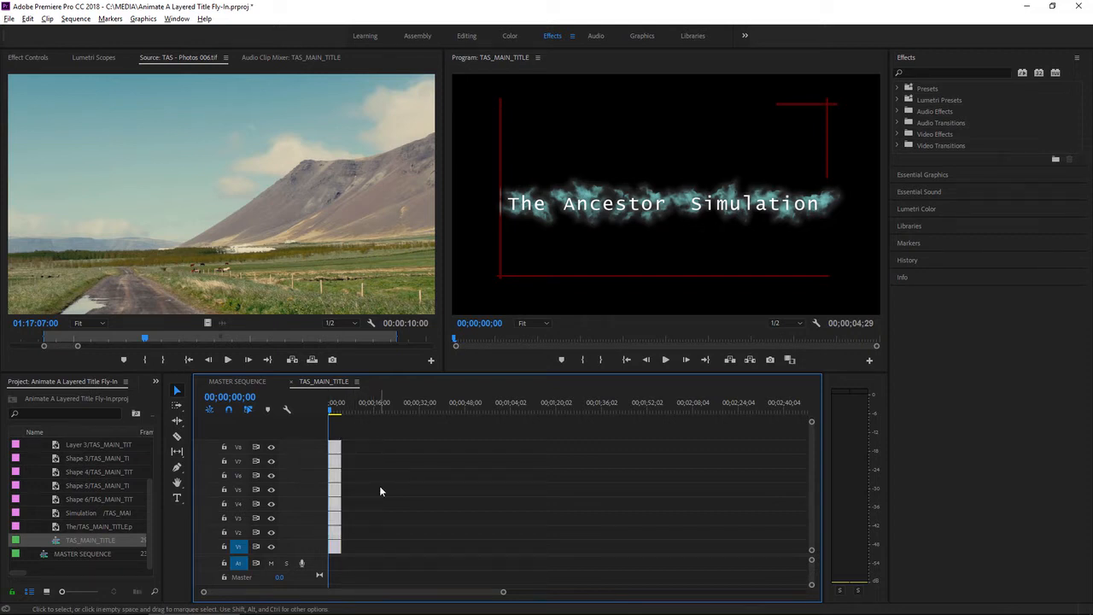
right_click(335, 453)
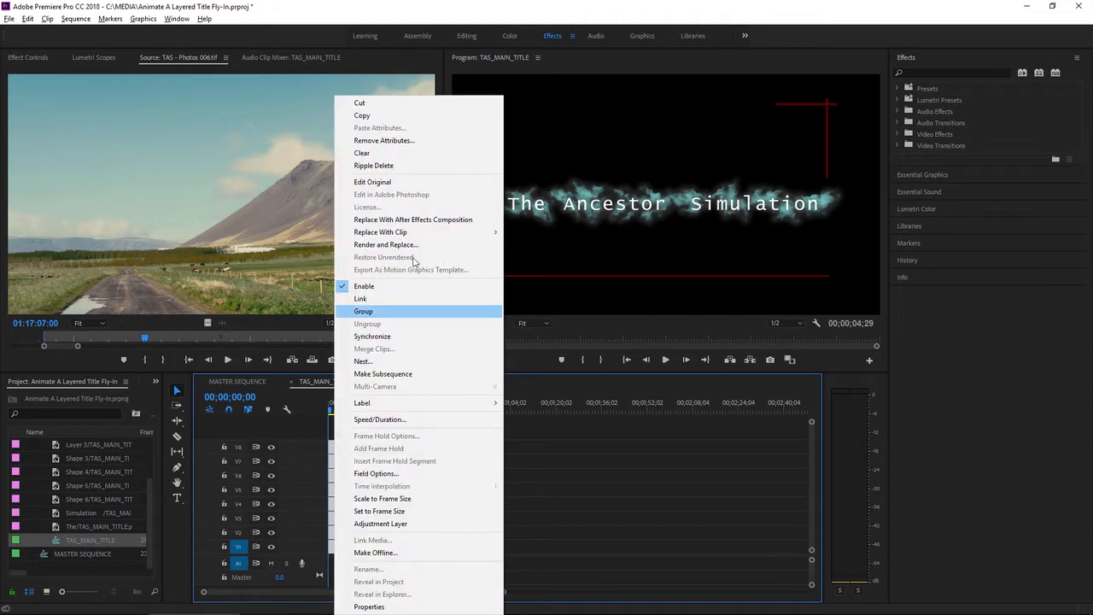
click(419, 117)
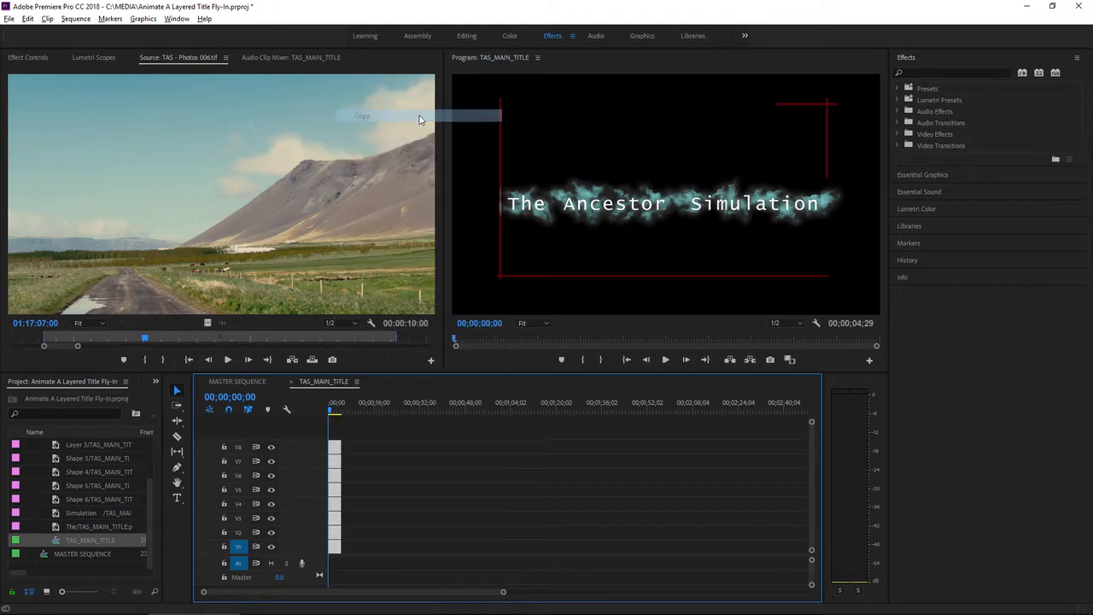
click(242, 382)
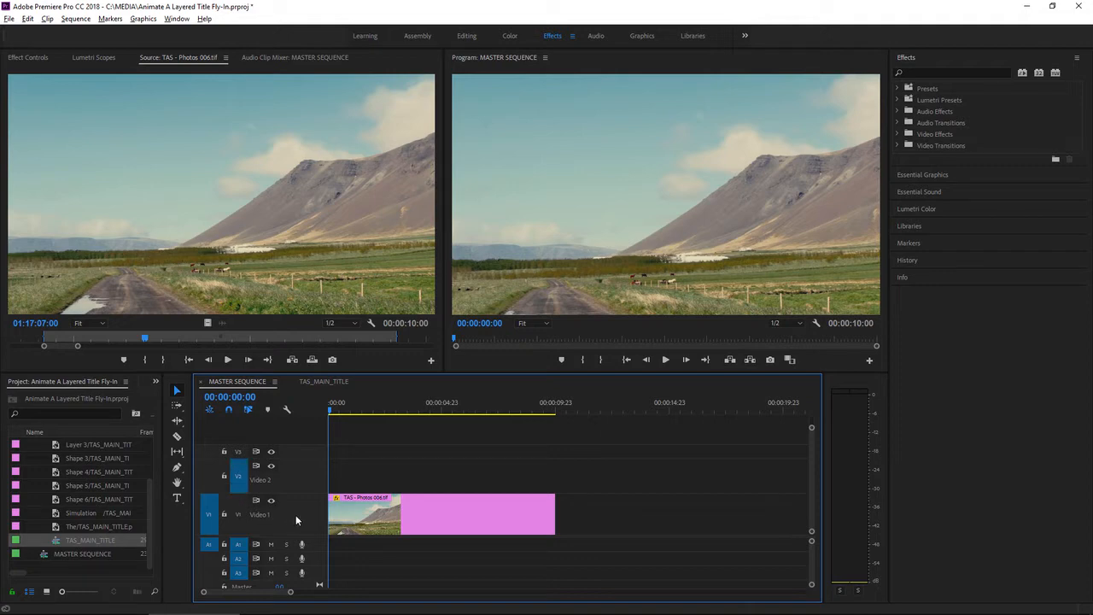
key(ctrl+v)
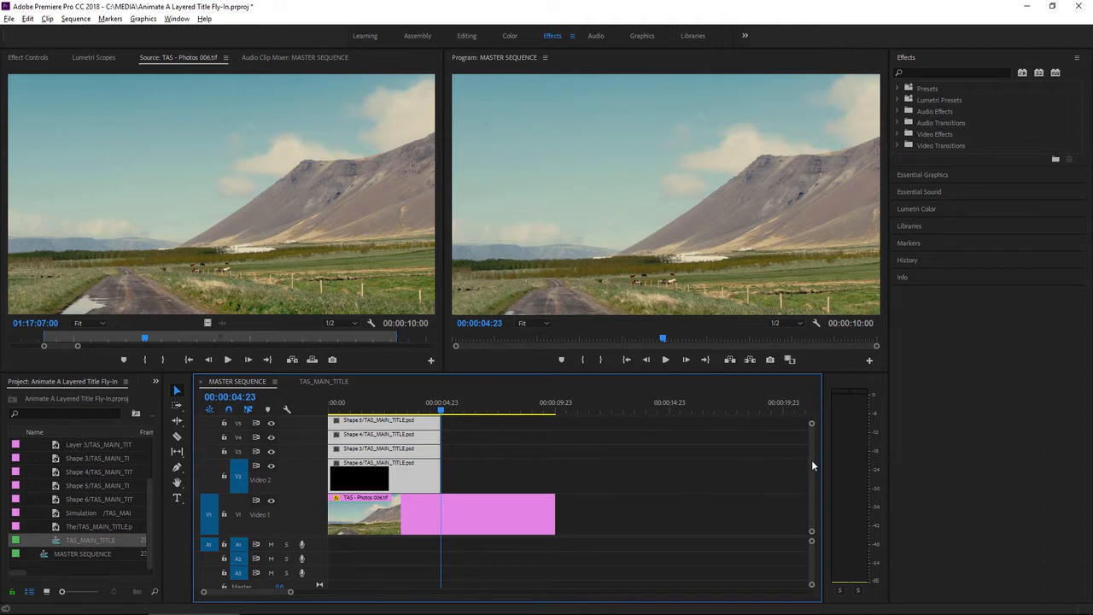
Extend all pasted title layer clips to the end of the background photo clip on Video 1.
drag(813, 461, 814, 453)
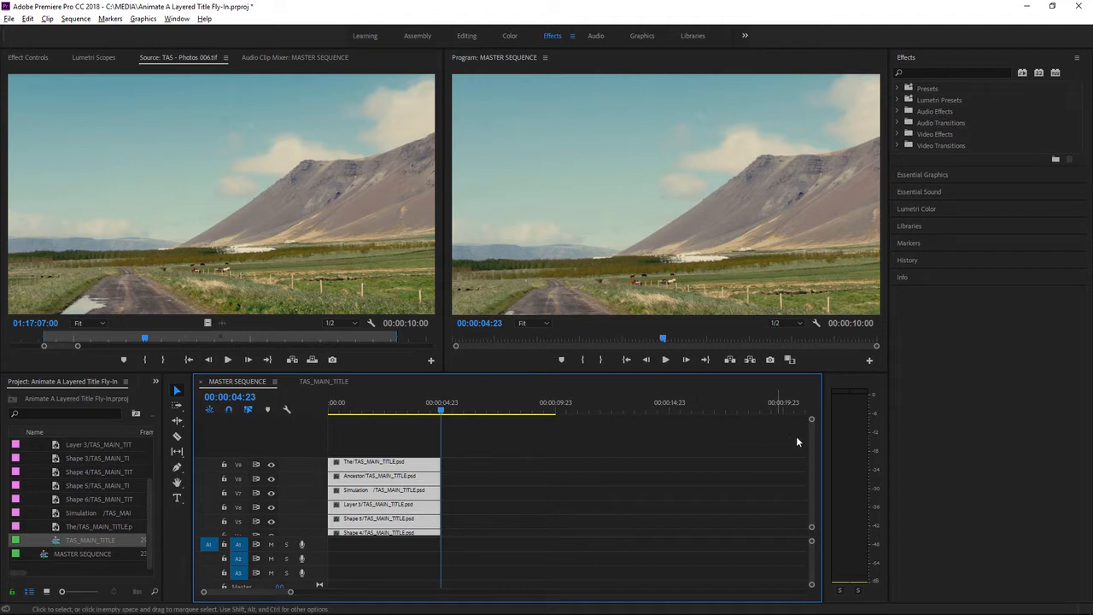
scroll(812, 447, down, 1)
scroll(812, 451, down, 4)
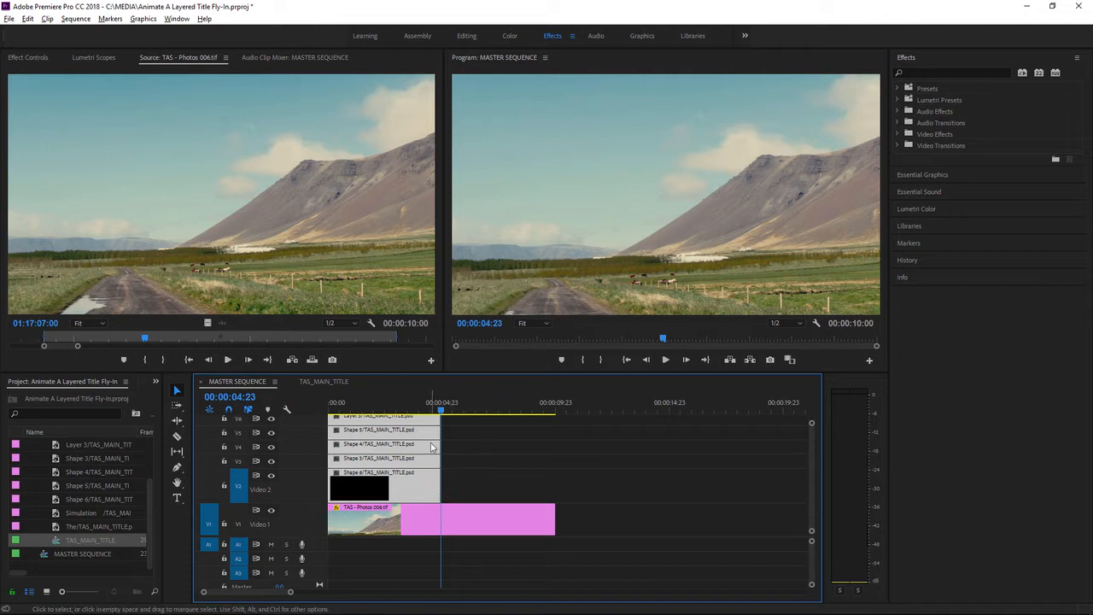
drag(436, 486, 553, 488)
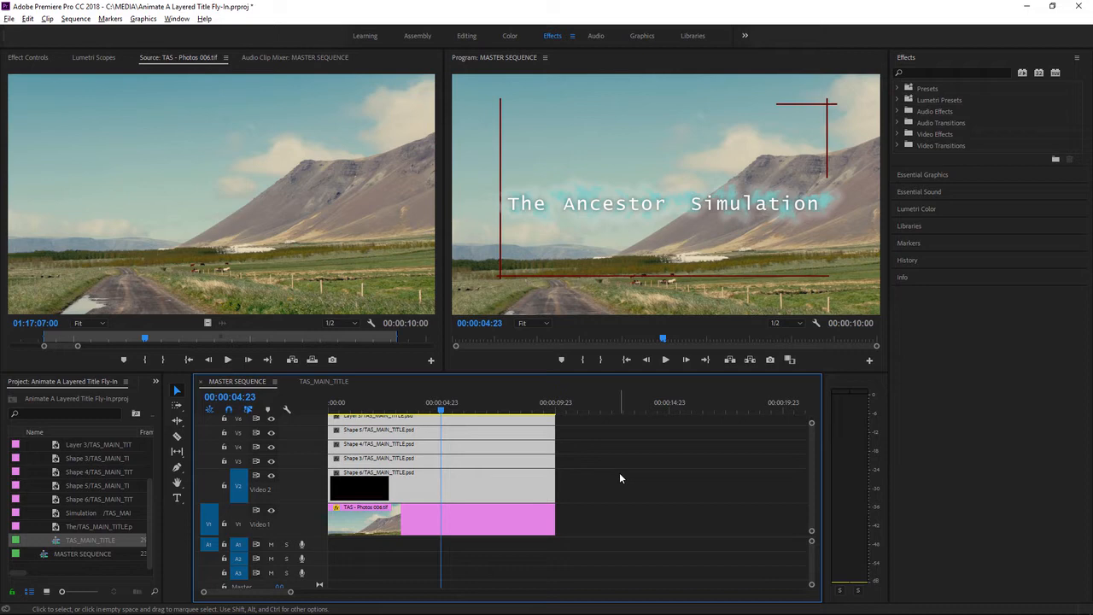
Move the playhead in MASTER SEQUENCE to 00:00:03:00.
click(393, 411)
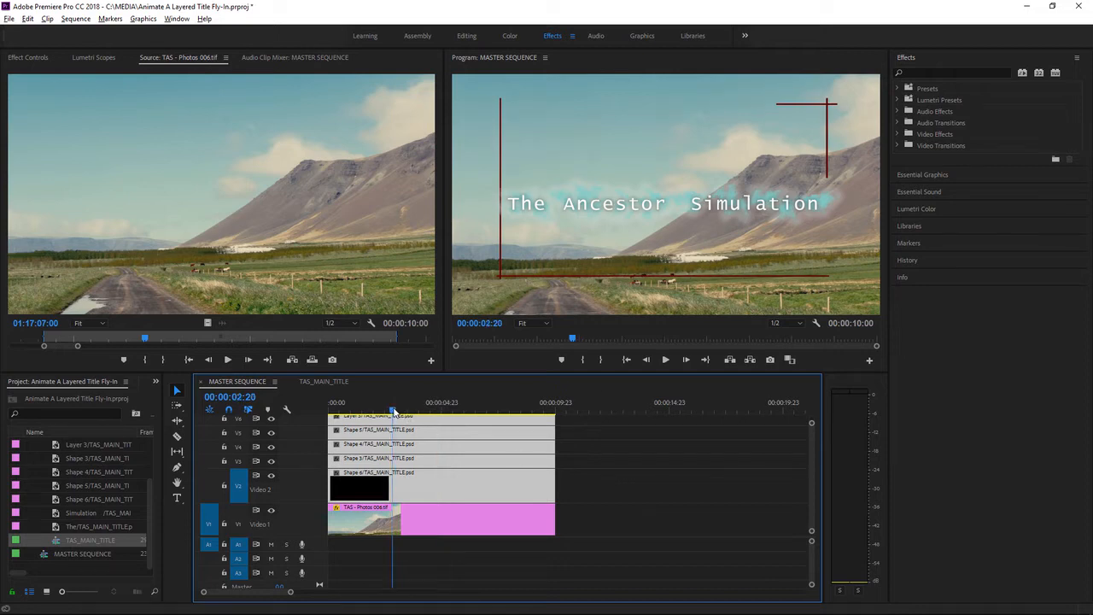
drag(393, 411, 398, 413)
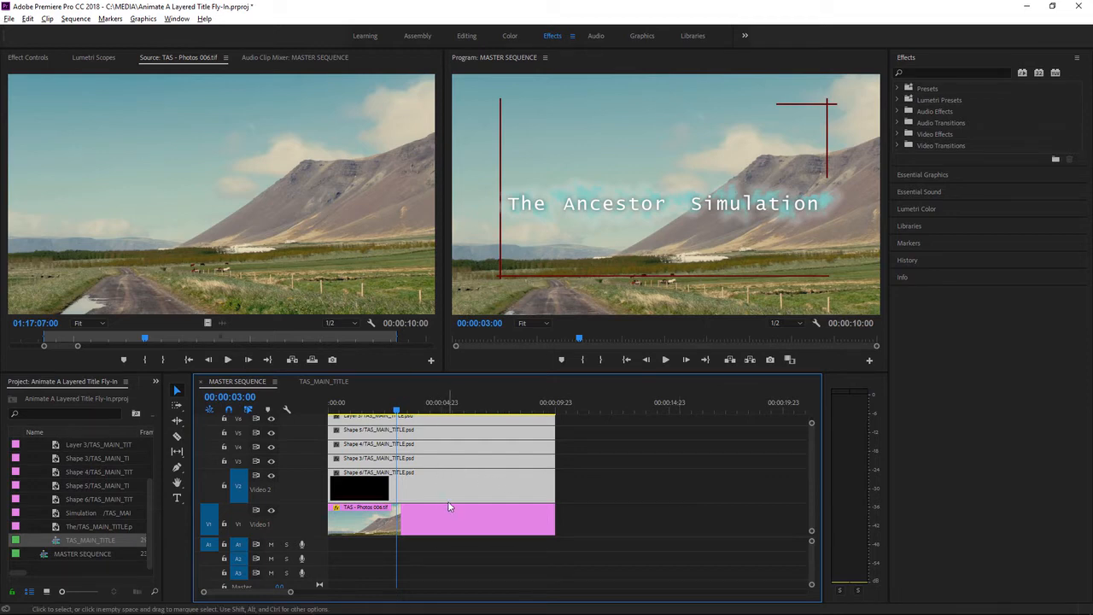
Toggle the output of tracks V5, V4 and V3 off and on to check which title element each holds.
click(271, 433)
click(272, 434)
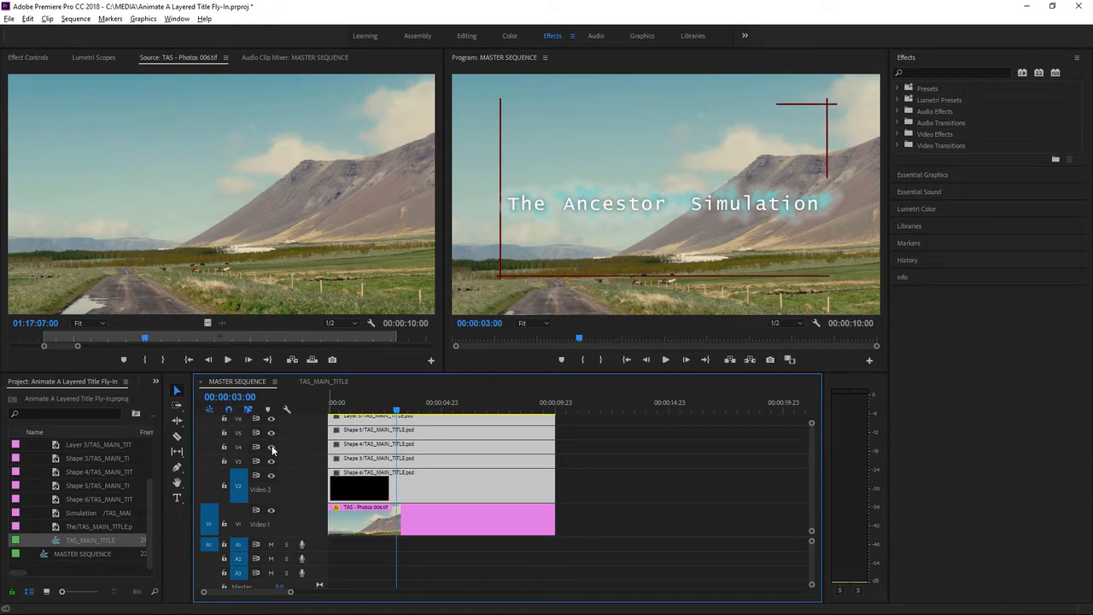
click(272, 447)
click(272, 447)
click(271, 462)
click(271, 462)
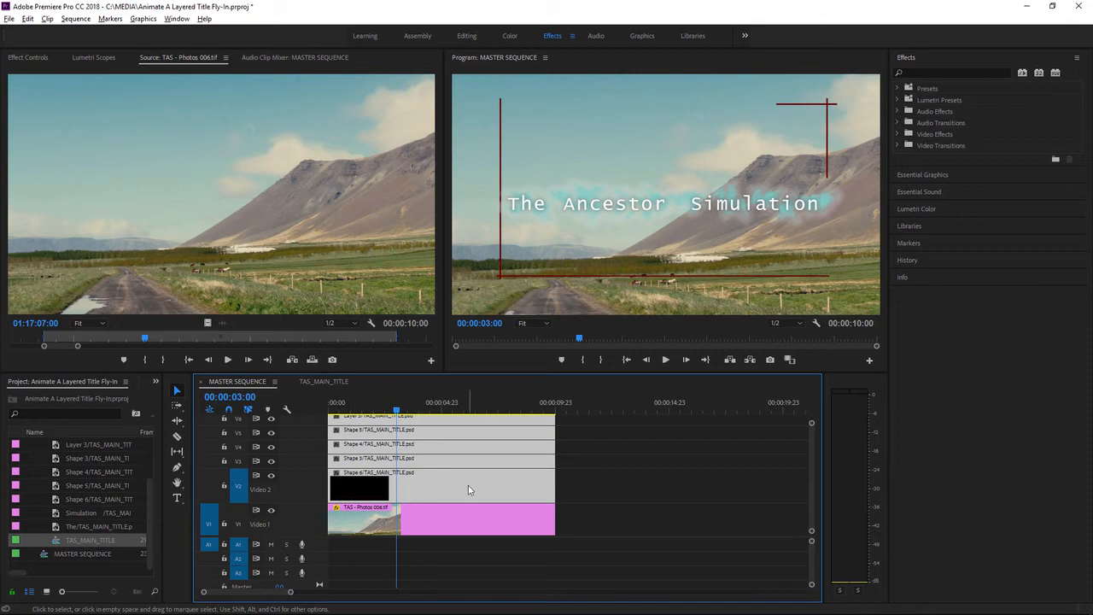
Add a Position keyframe at 00:00:03:00 to only the Shape 6 clip on Video 2 and set its temporal interpolation to Ease In.
click(589, 480)
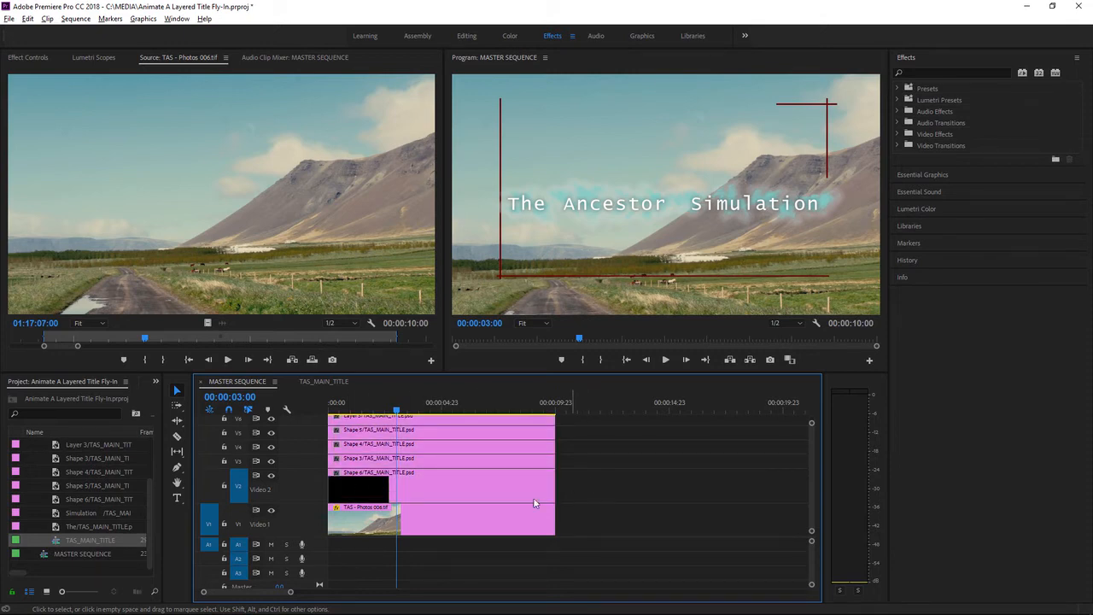
click(455, 487)
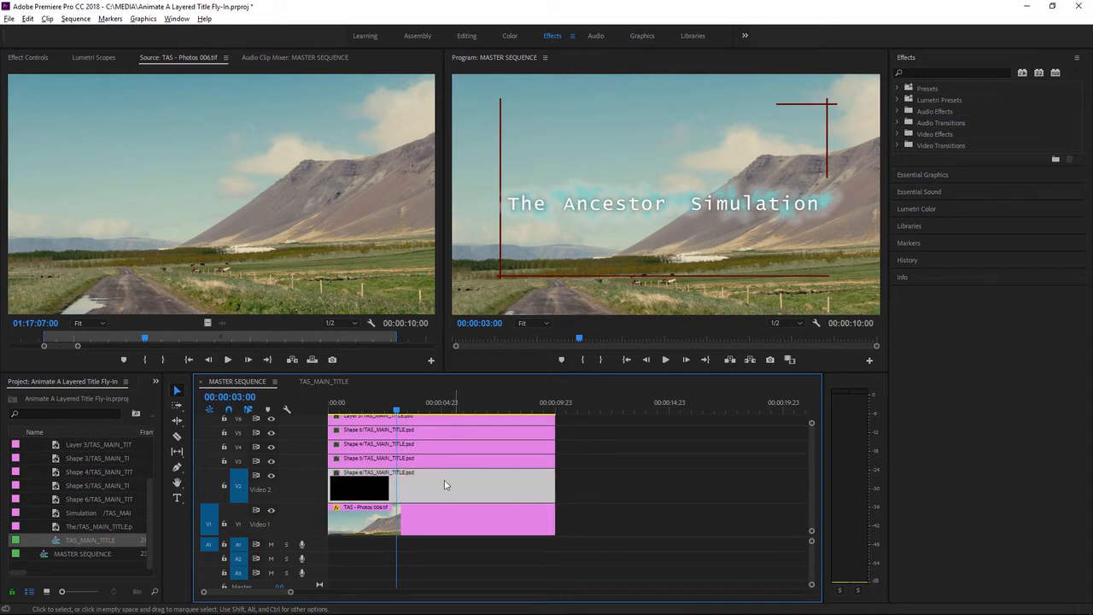
click(15, 58)
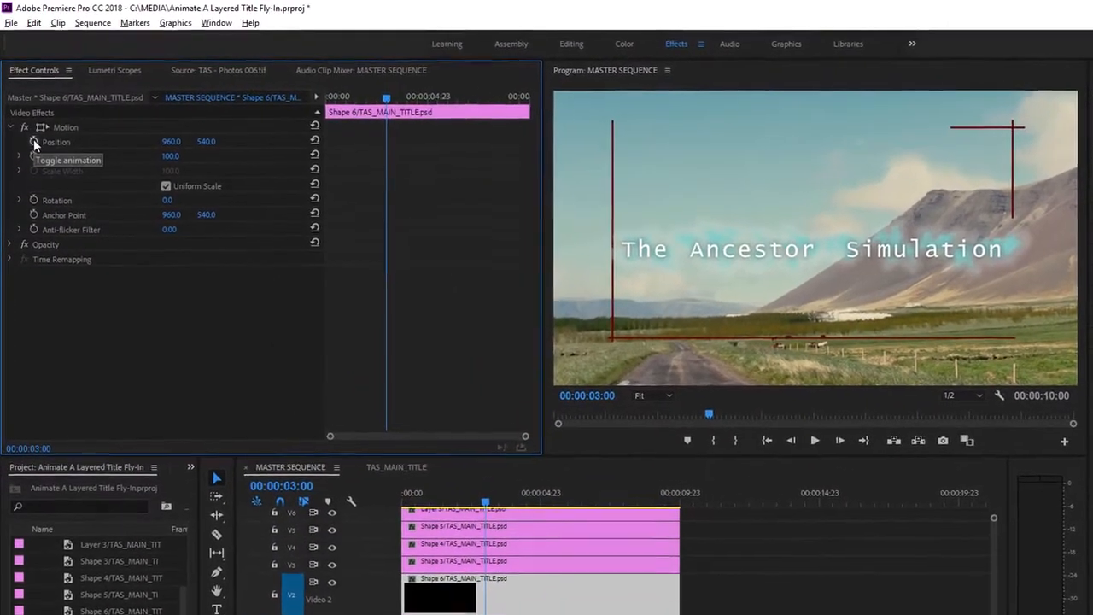
click(33, 141)
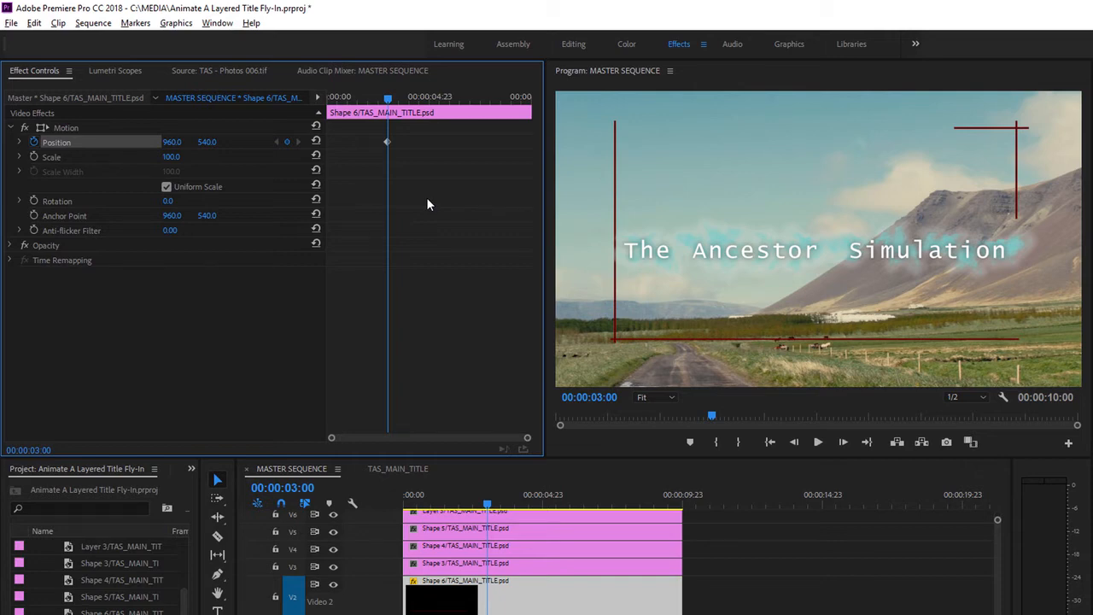
right_click(388, 143)
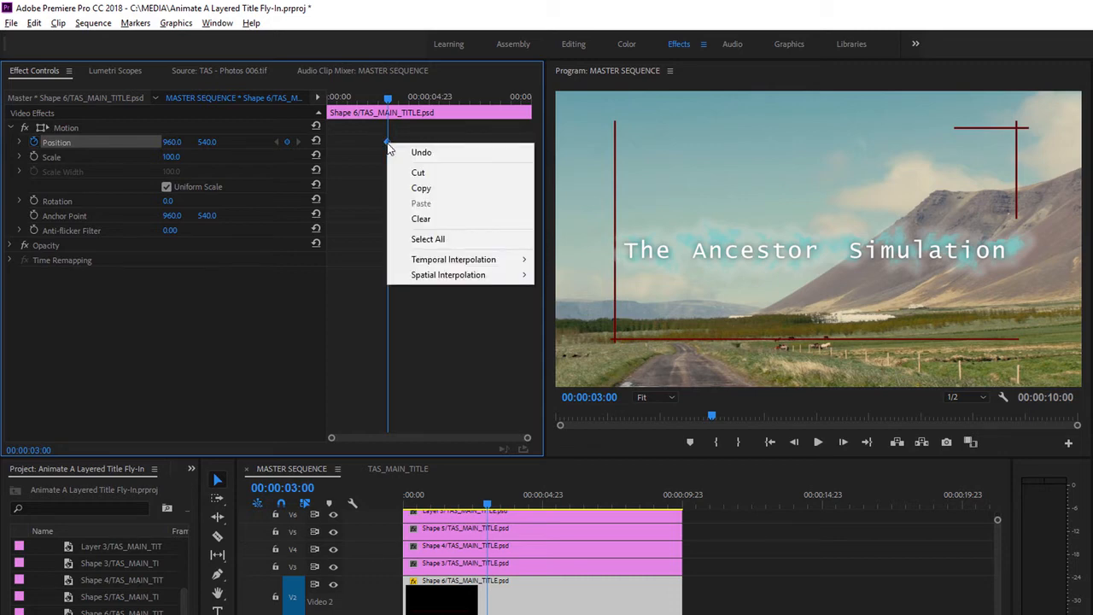
mouse_move(495, 260)
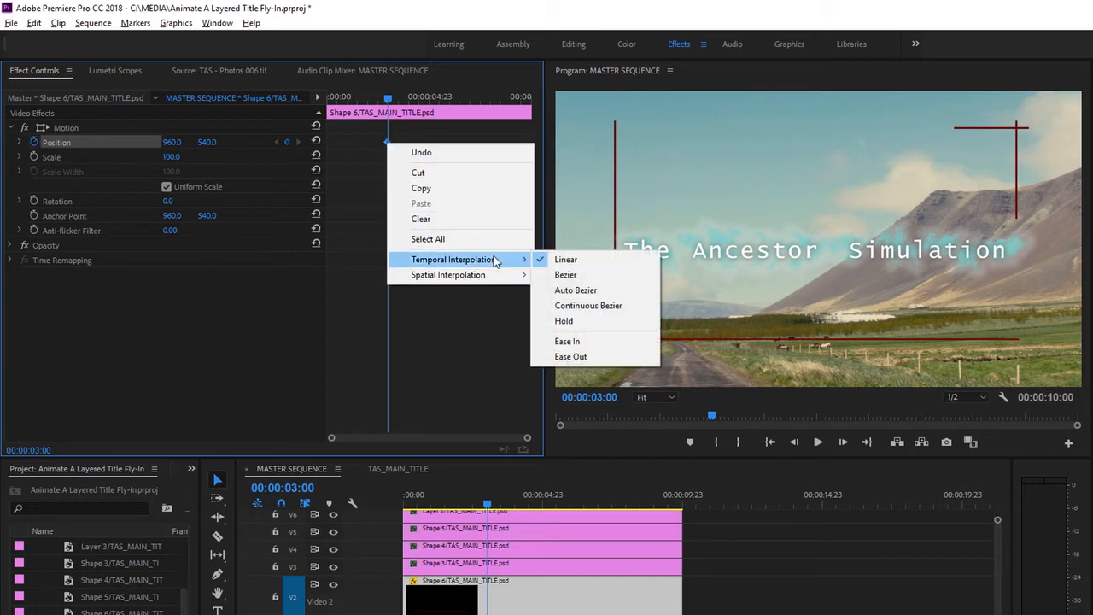
click(583, 341)
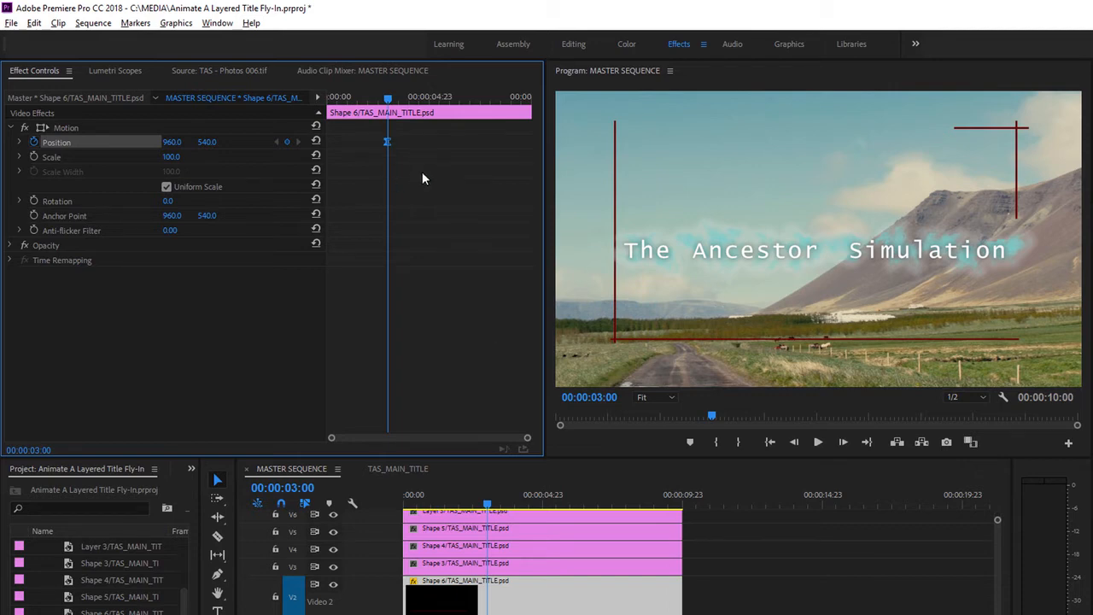
Copy the Shape 6 clip's Motion effect and paste it onto all title clips on V3 to V9, checking Shape 3.
right_click(72, 126)
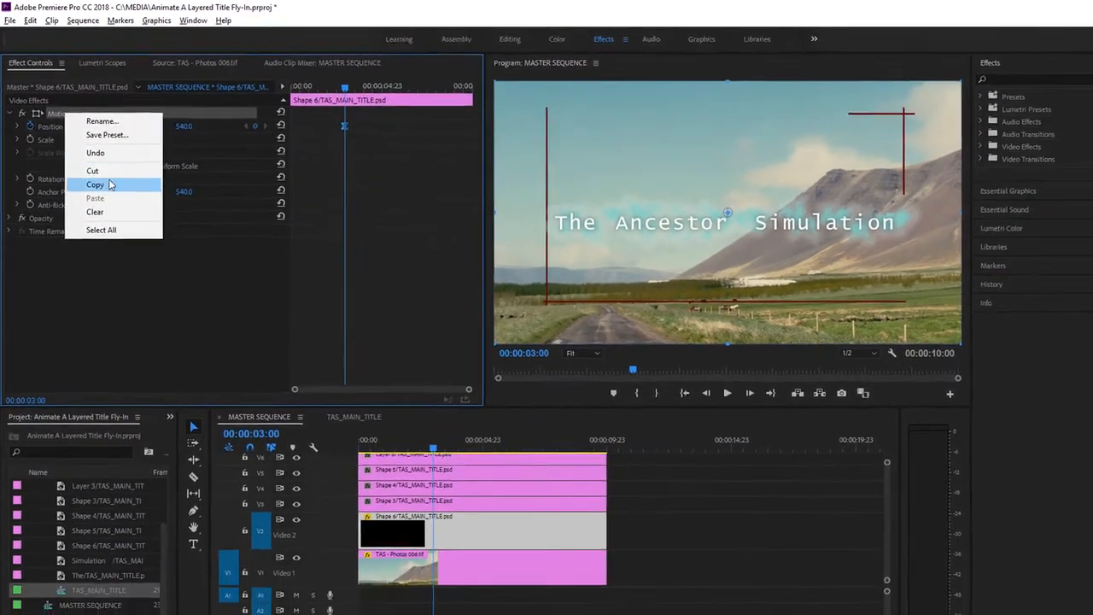
click(109, 184)
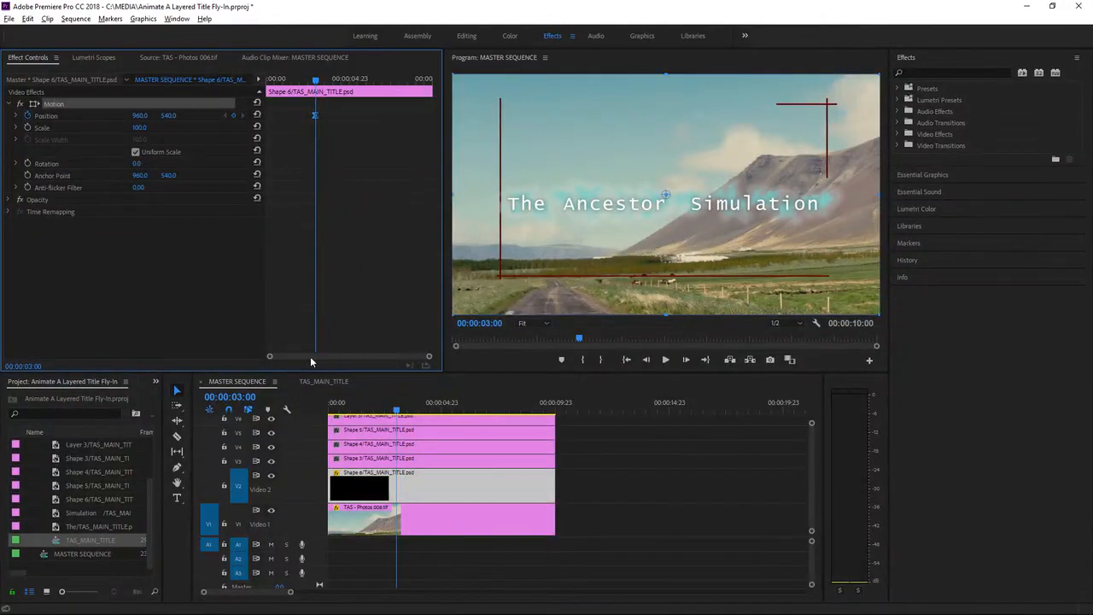
drag(367, 410, 292, 411)
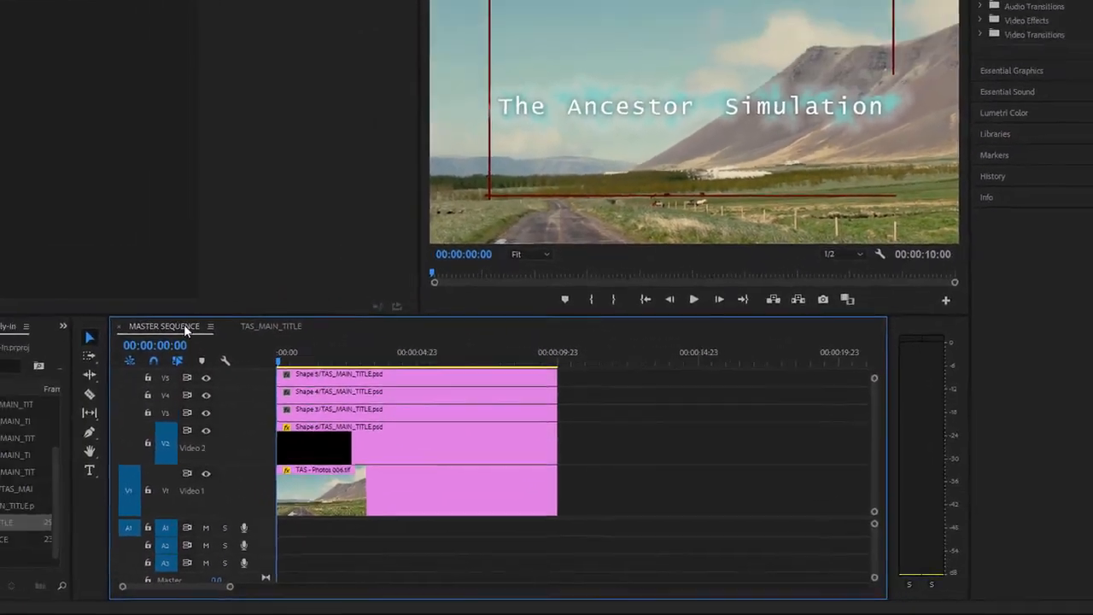
double_click(128, 282)
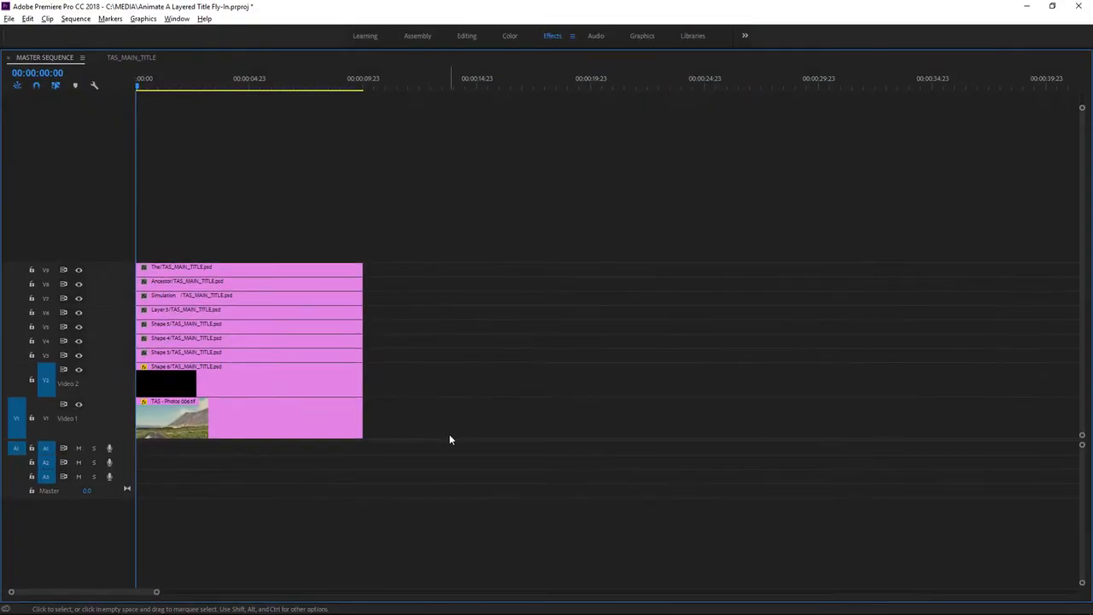
drag(408, 353, 235, 260)
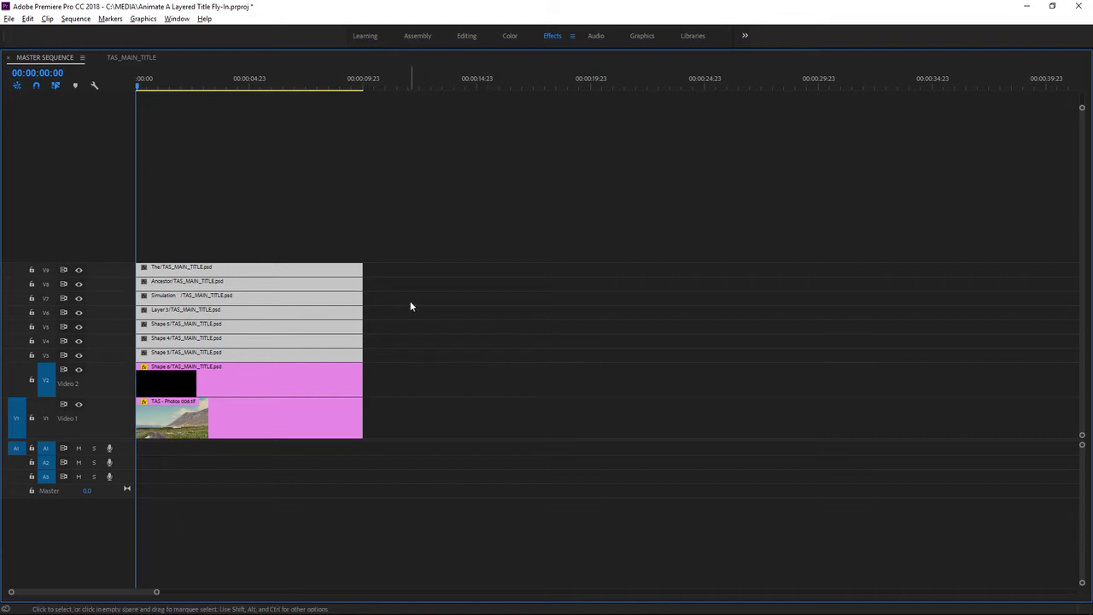
double_click(55, 57)
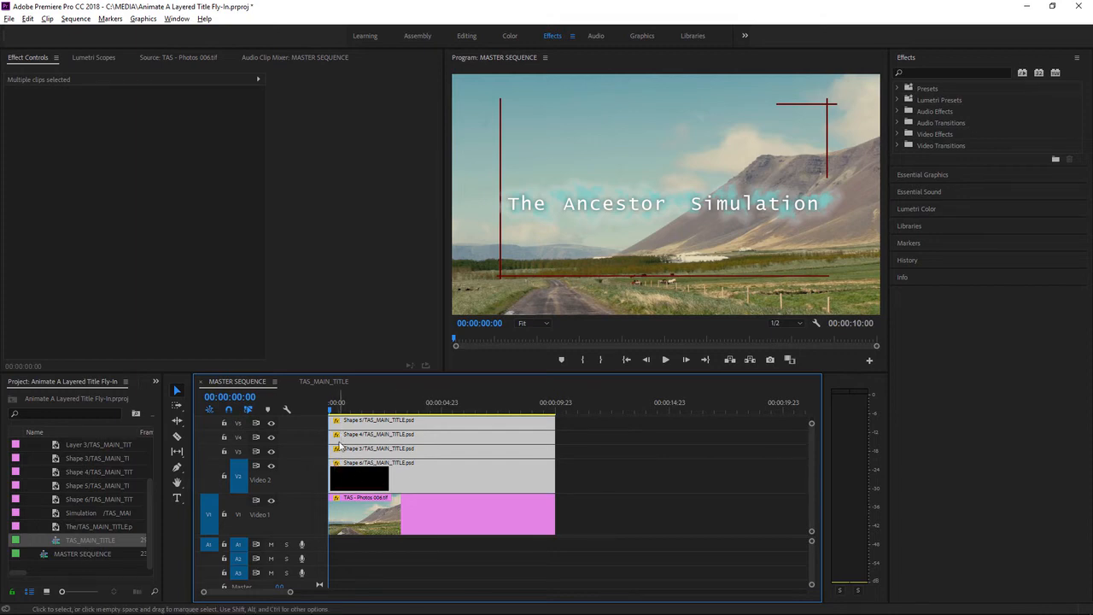
click(595, 462)
click(494, 451)
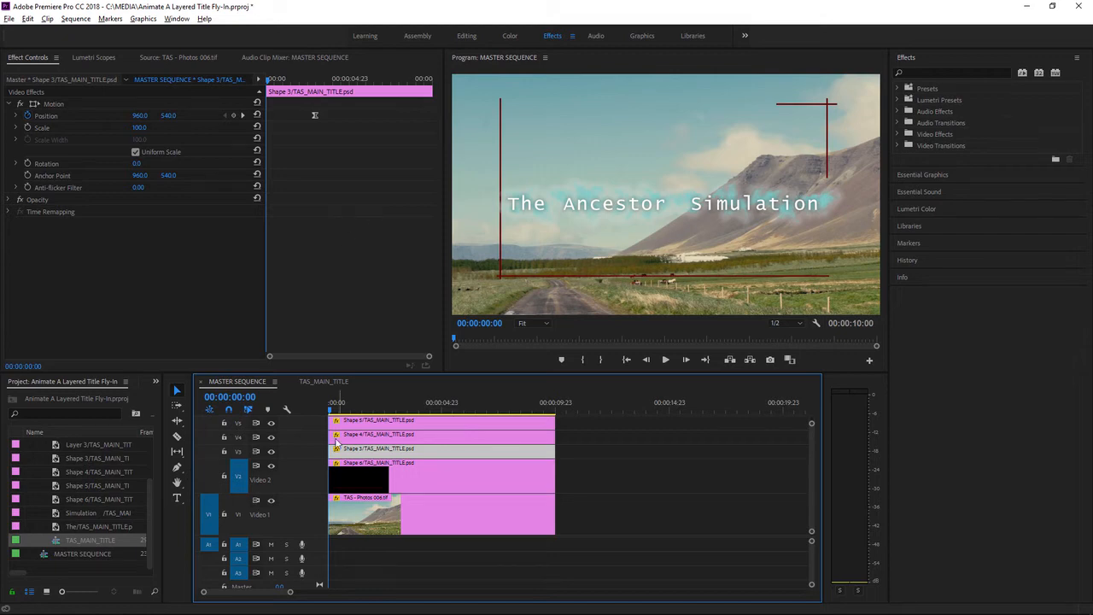
Trim the starts of the title clips on V3 to V9 into an upward staircase, beginning with Shape 3 at about 00:00:00:11.
drag(318, 536, 316, 578)
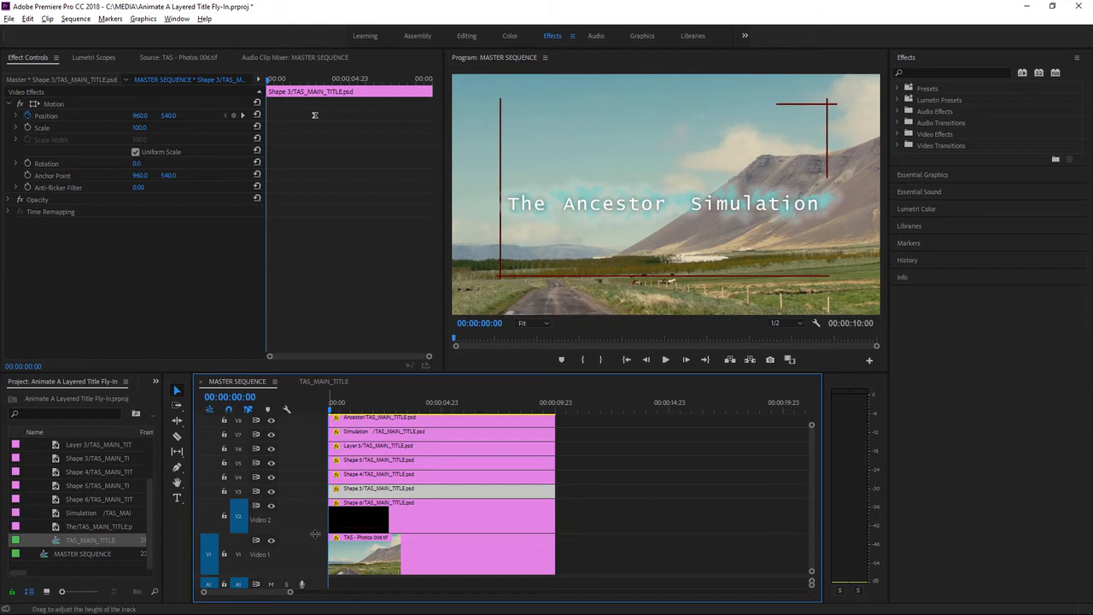
drag(315, 534, 316, 564)
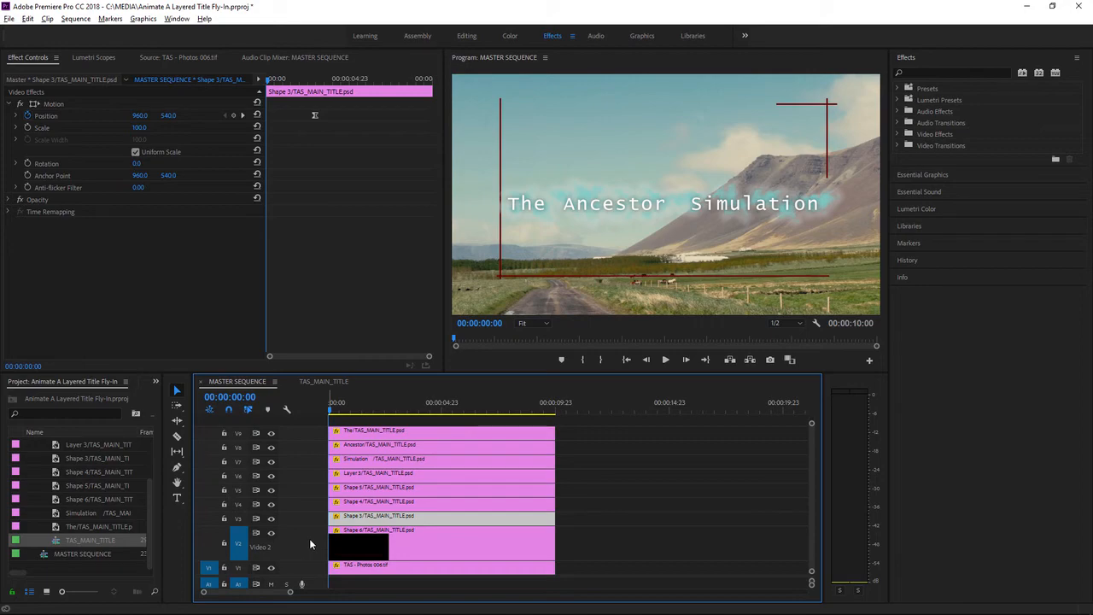
mouse_move(331, 518)
mouse_down()
mouse_move(348, 517)
mouse_move(339, 518)
mouse_up()
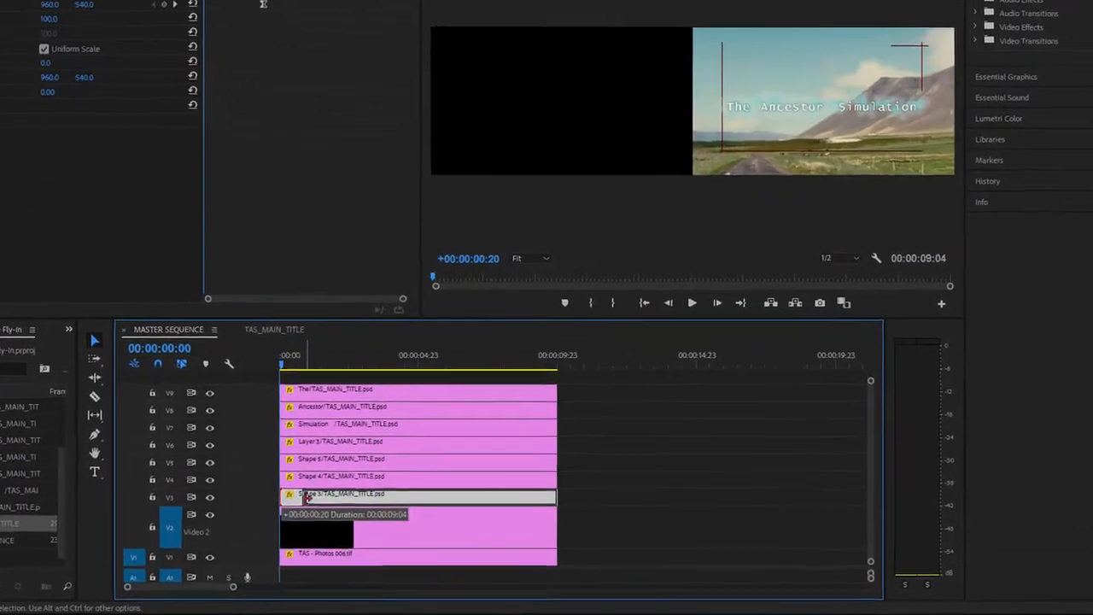
drag(239, 462, 275, 381)
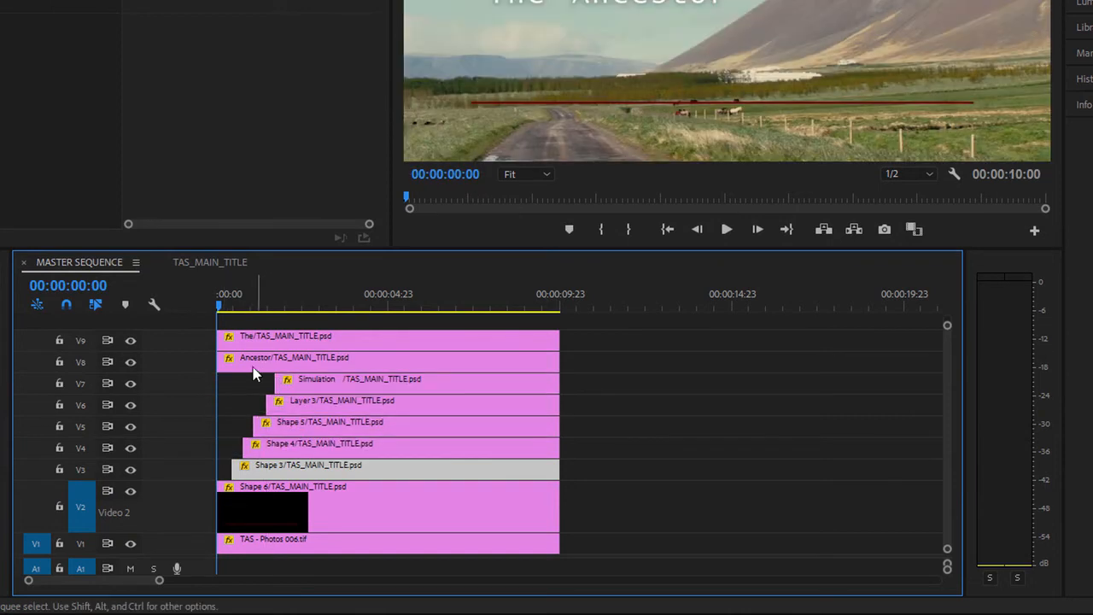
drag(221, 360, 287, 362)
drag(220, 338, 298, 348)
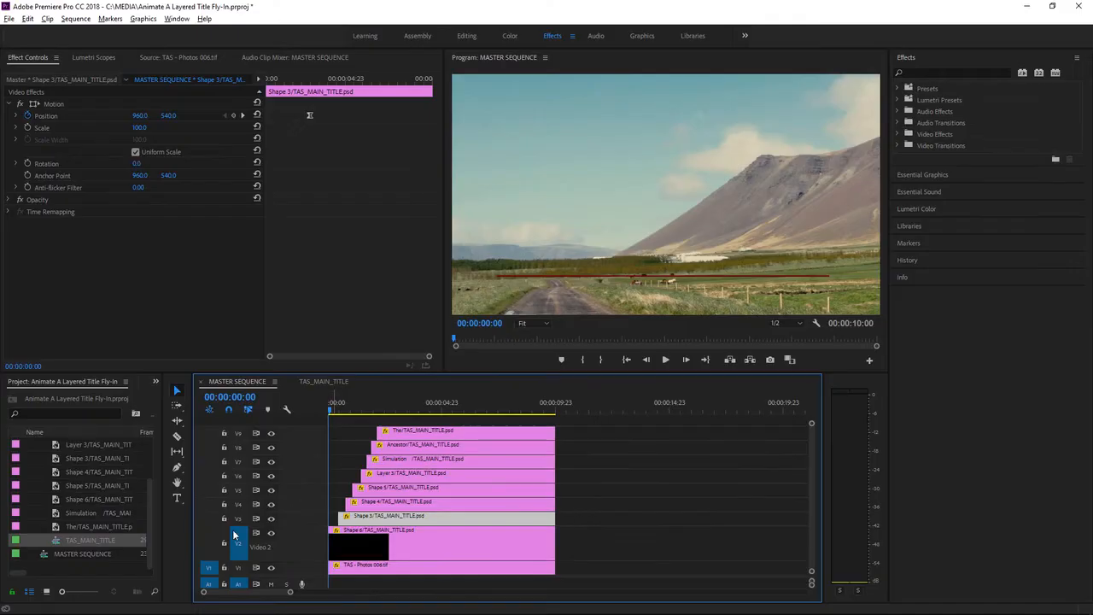
Target all video tracks and step the playhead through the staggered clip starts, ending at the start of the Shape 3 clip.
shift+click(239, 519)
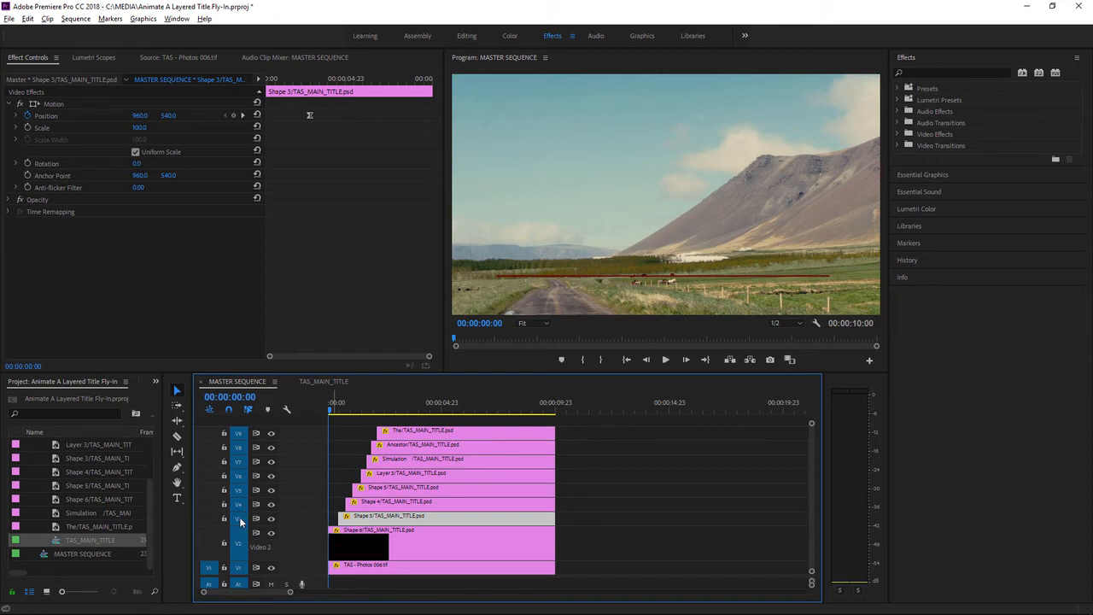
key(space)
key(Up)
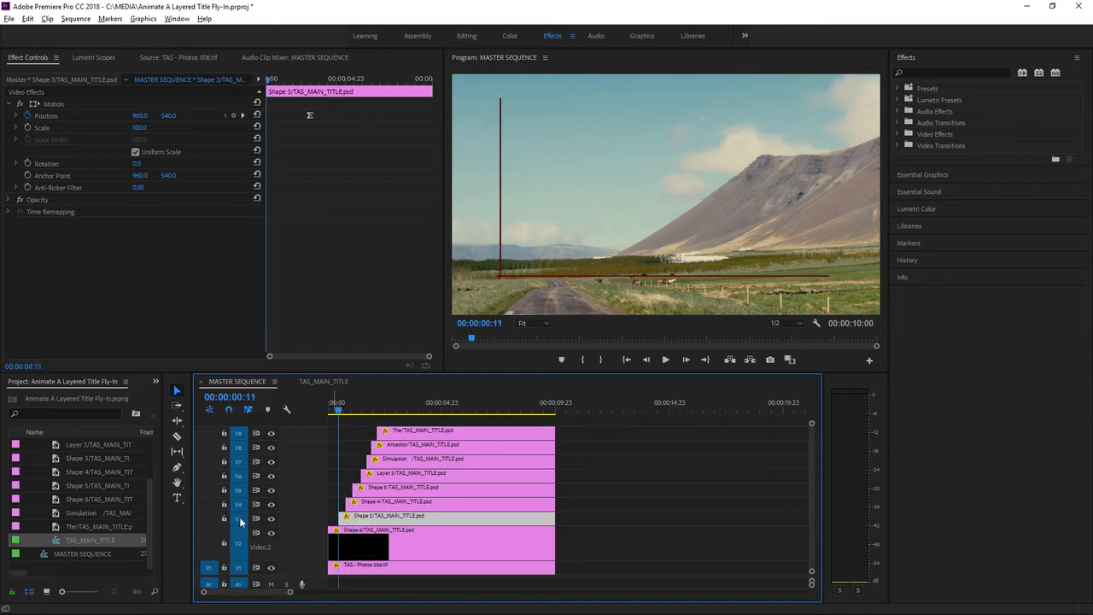
key(space)
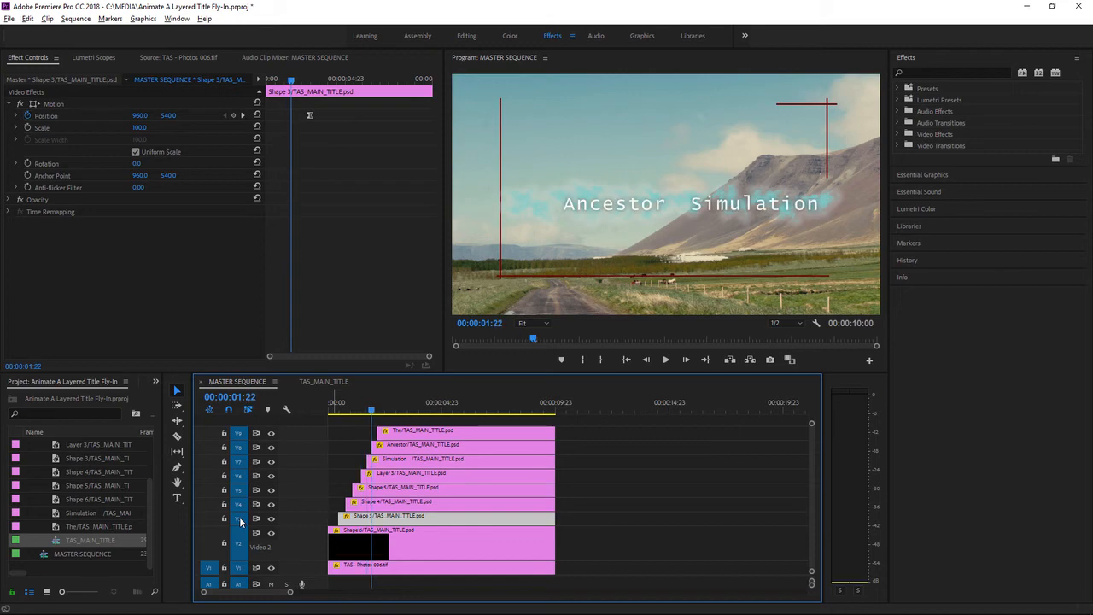
key(Up)
key(Up)
key(Up)
key(Up)
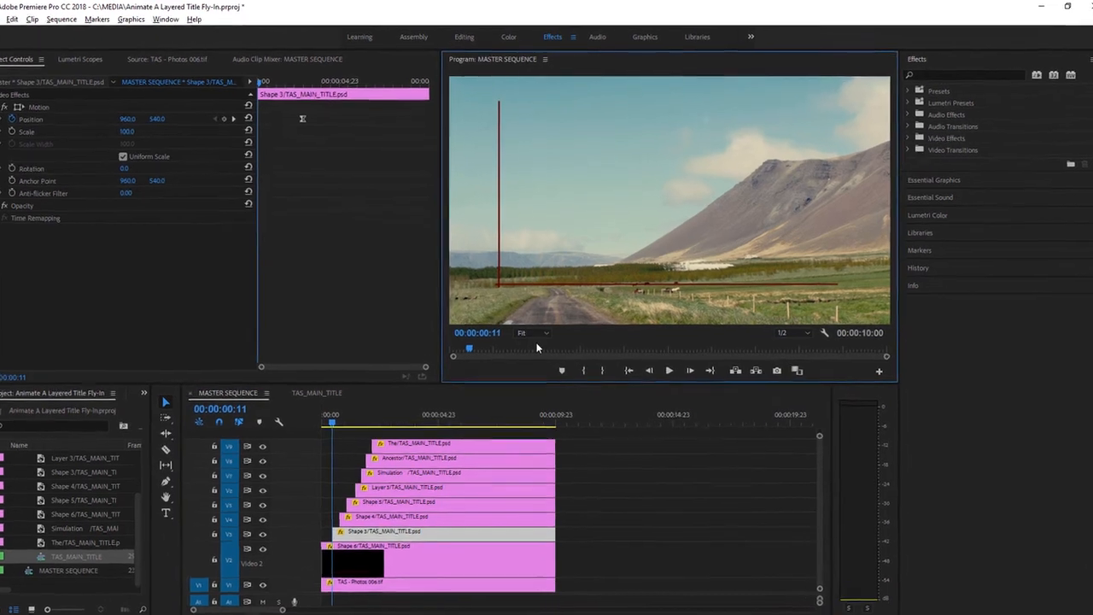
Set the Program monitor to 25% and, at 00:00:00:00, move Shape 6 off the frame's left side to about -1052, 556.
click(530, 376)
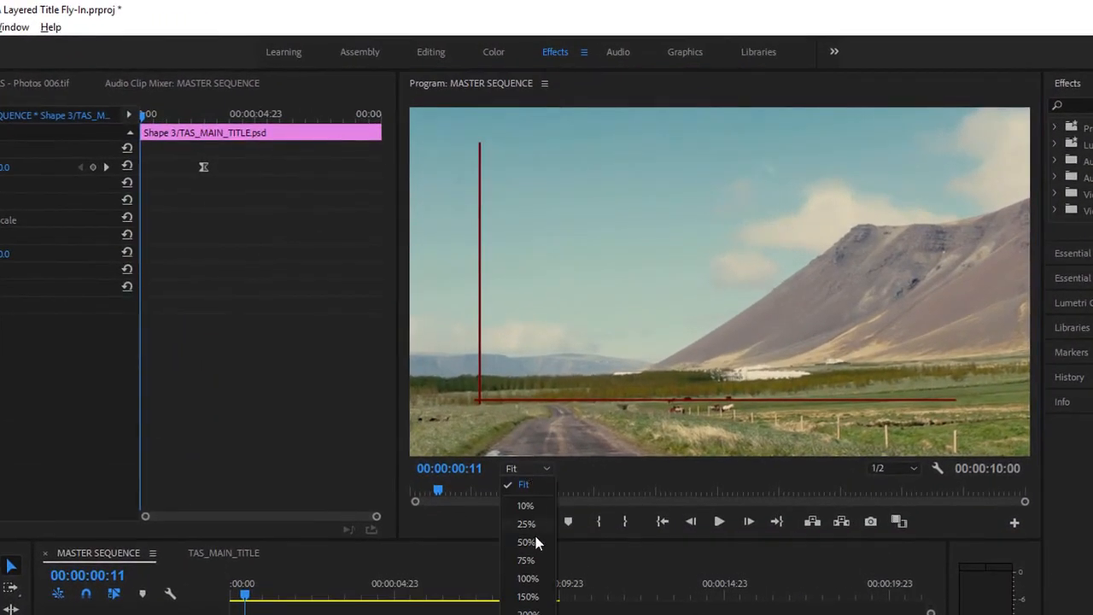
click(527, 525)
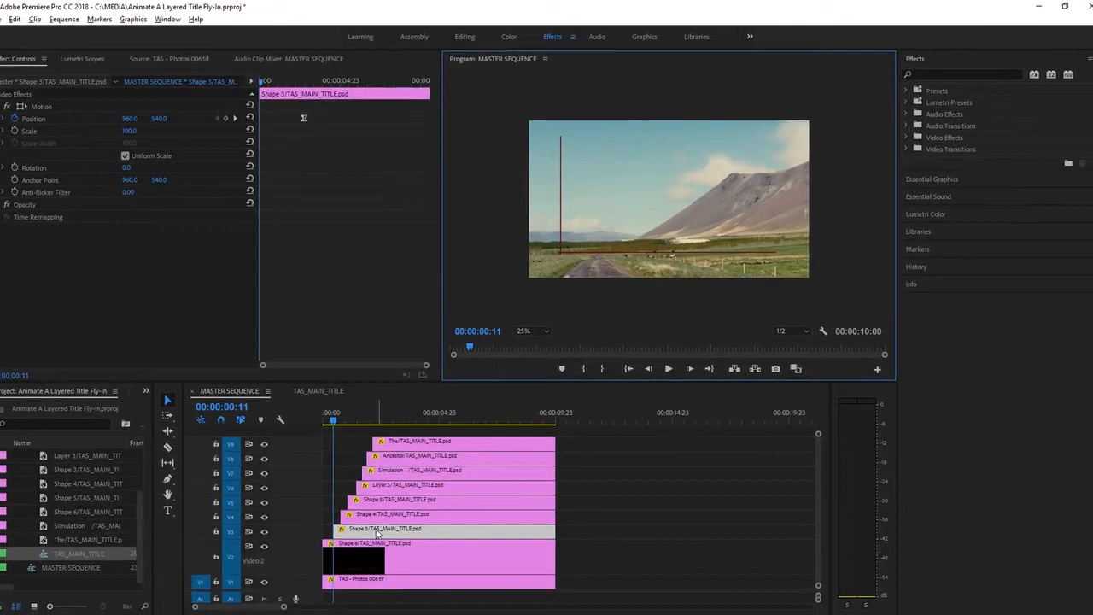
click(577, 536)
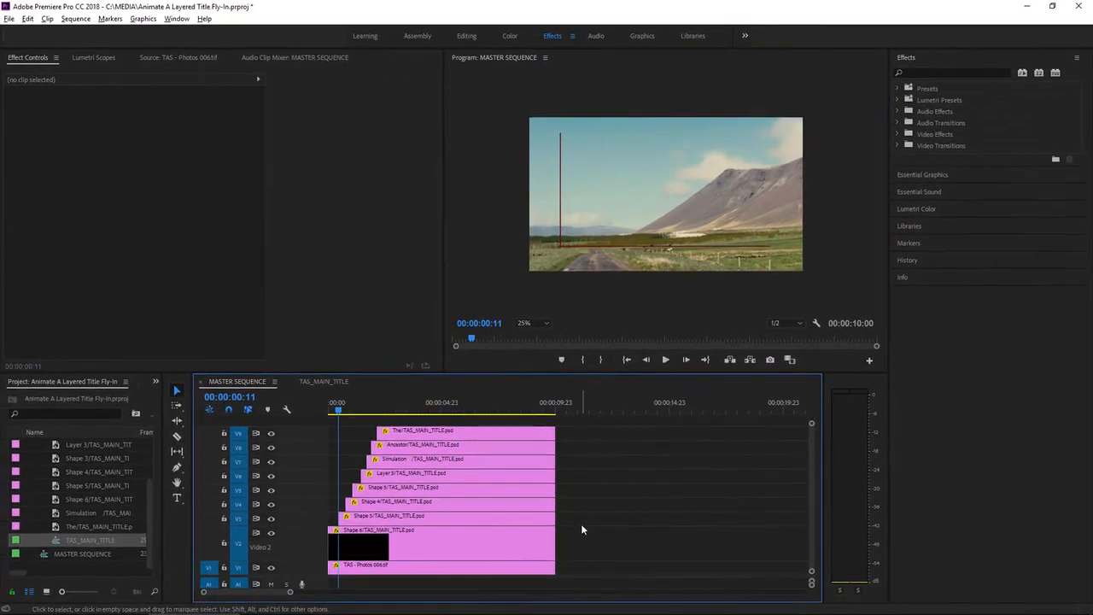
key(Home)
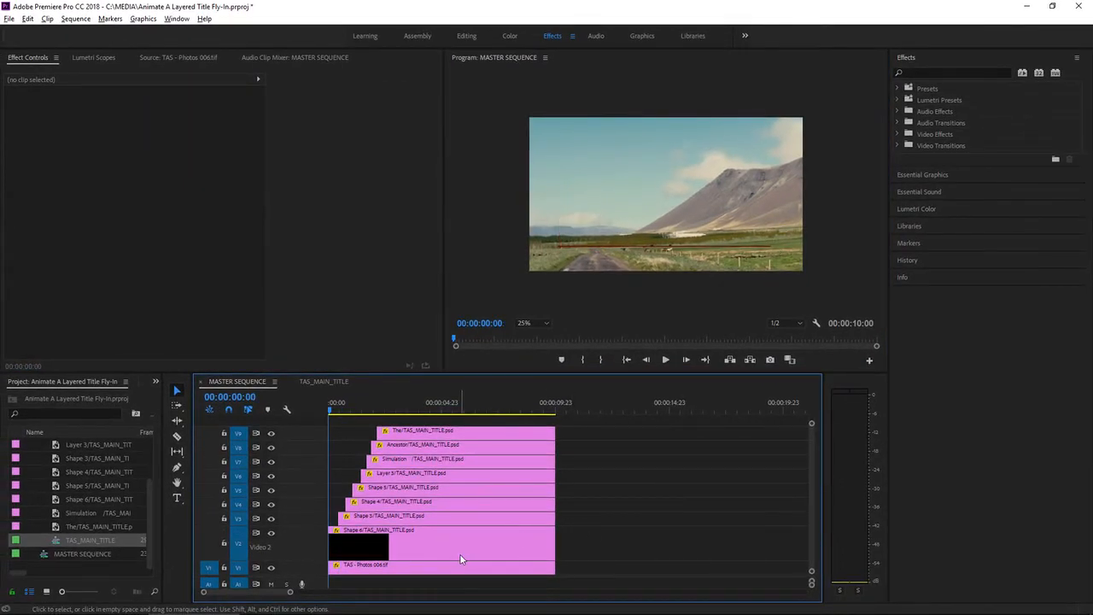
click(400, 551)
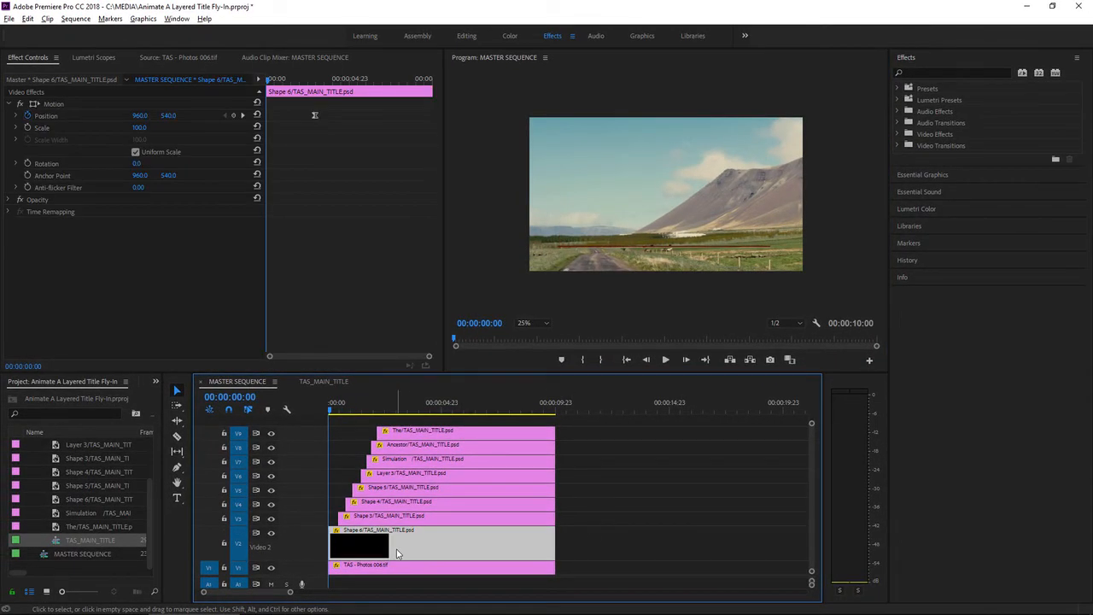
click(51, 106)
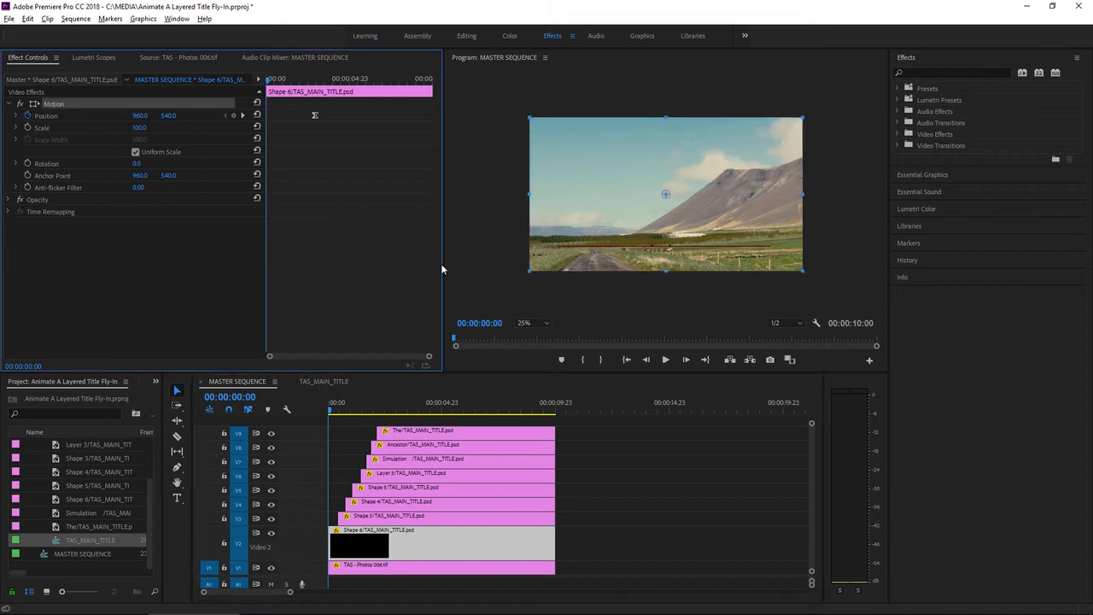
drag(716, 232, 434, 237)
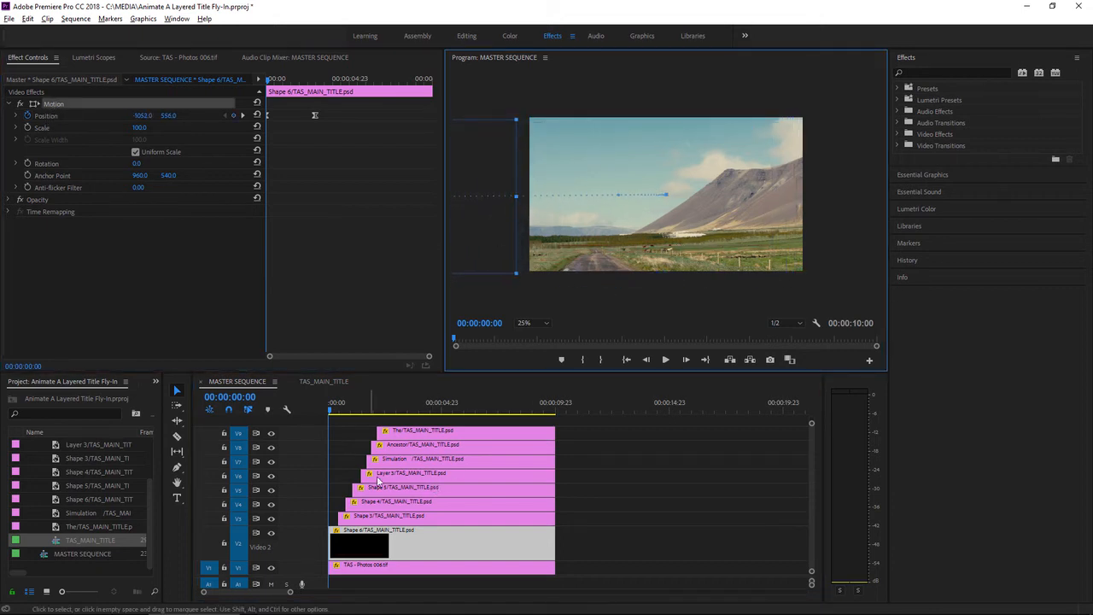
At the start of the Shape 3 clip, 00:00:00:11, move the layer above the frame to Position about 952, -584.
click(349, 467)
key(Down)
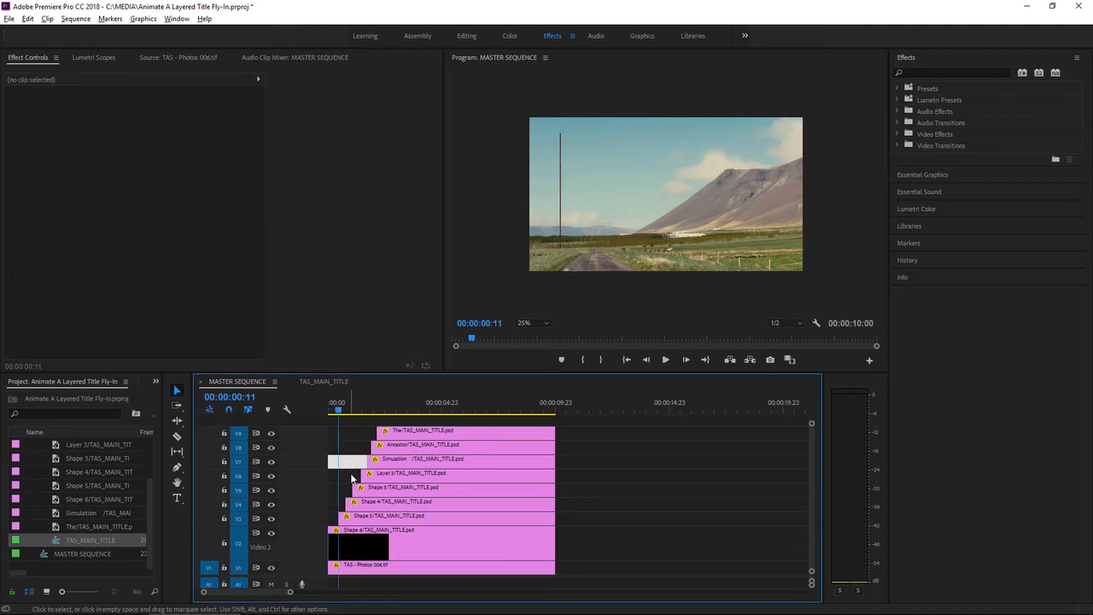
click(378, 518)
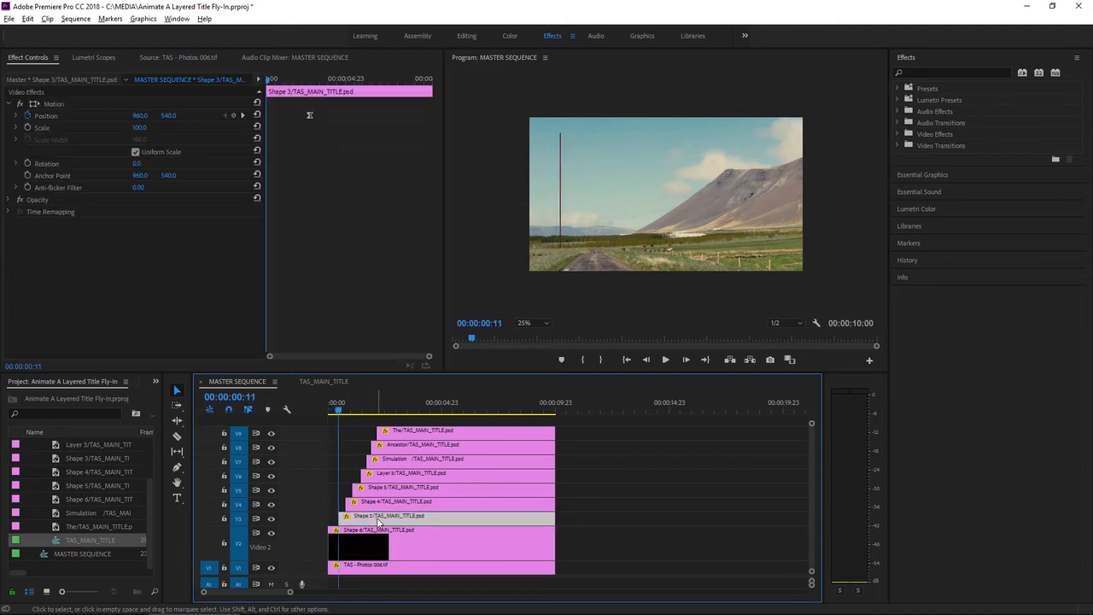
click(56, 104)
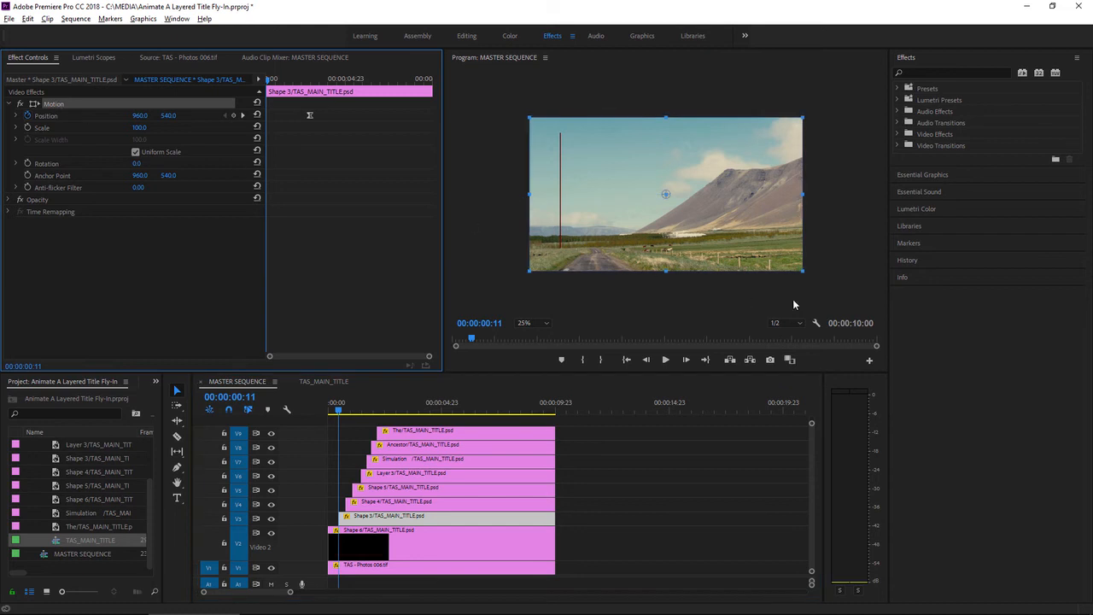
click(655, 179)
drag(654, 179, 661, 96)
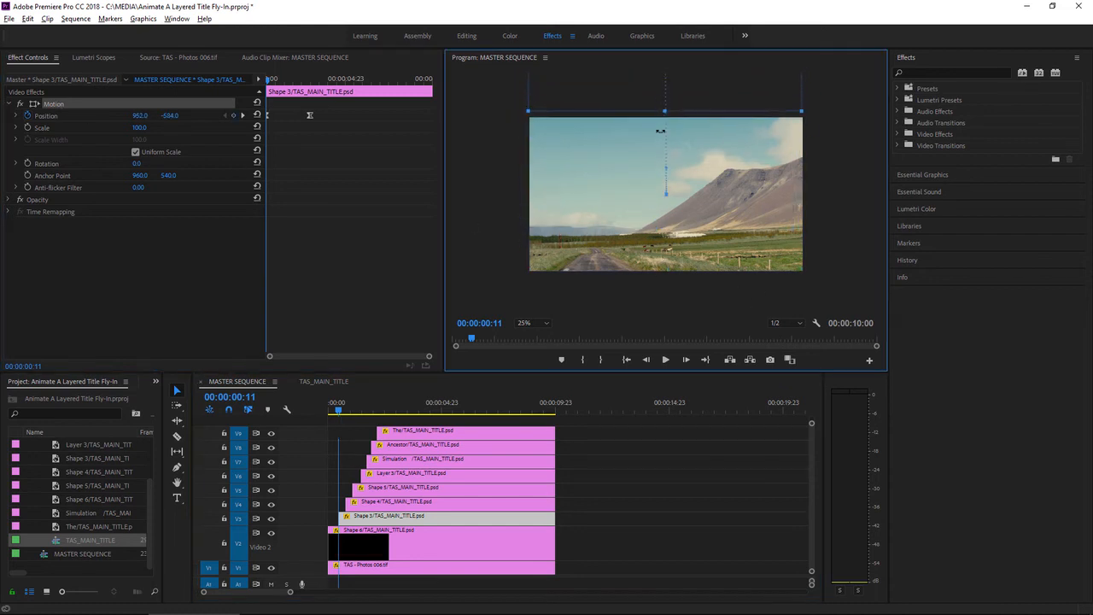
At the start of the Shape 4 clip, 00:00:00:19, move the layer below the frame to Position about 904, 1736.
click(390, 504)
key(Down)
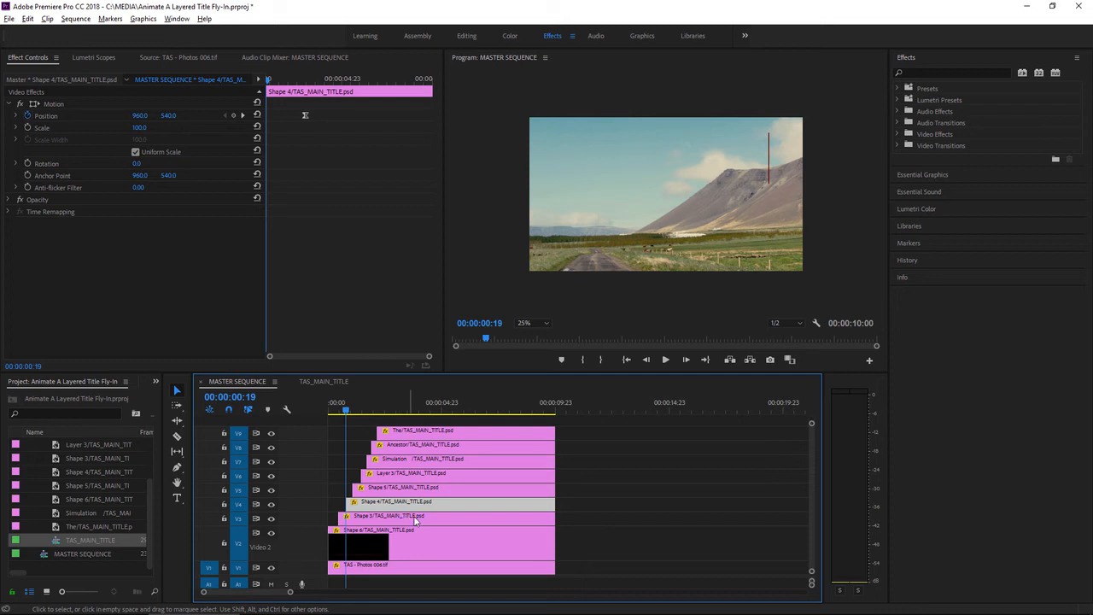
click(58, 104)
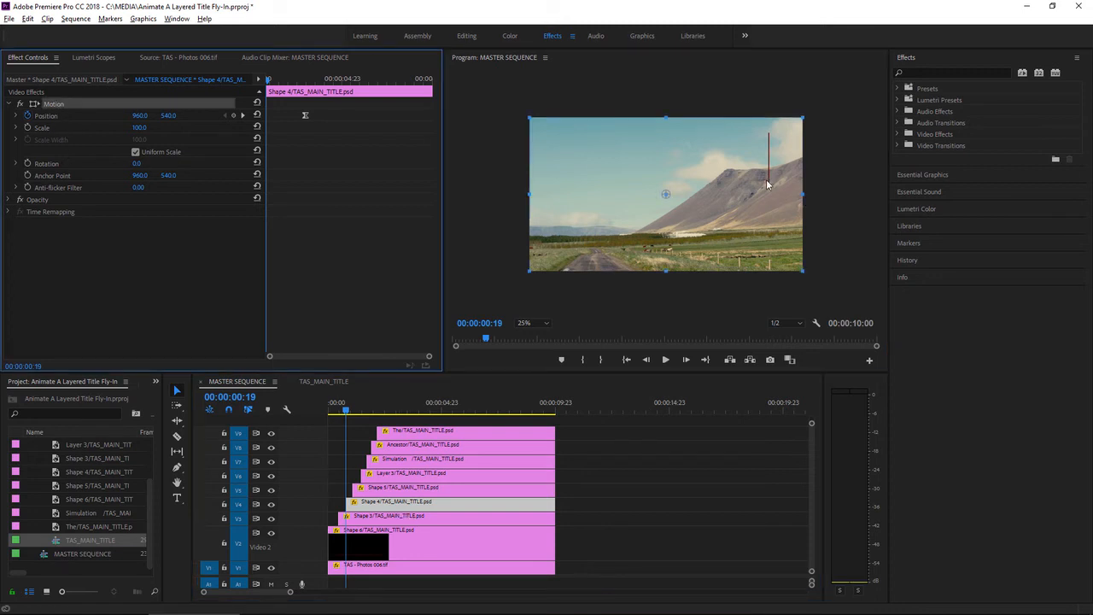
drag(767, 184, 759, 353)
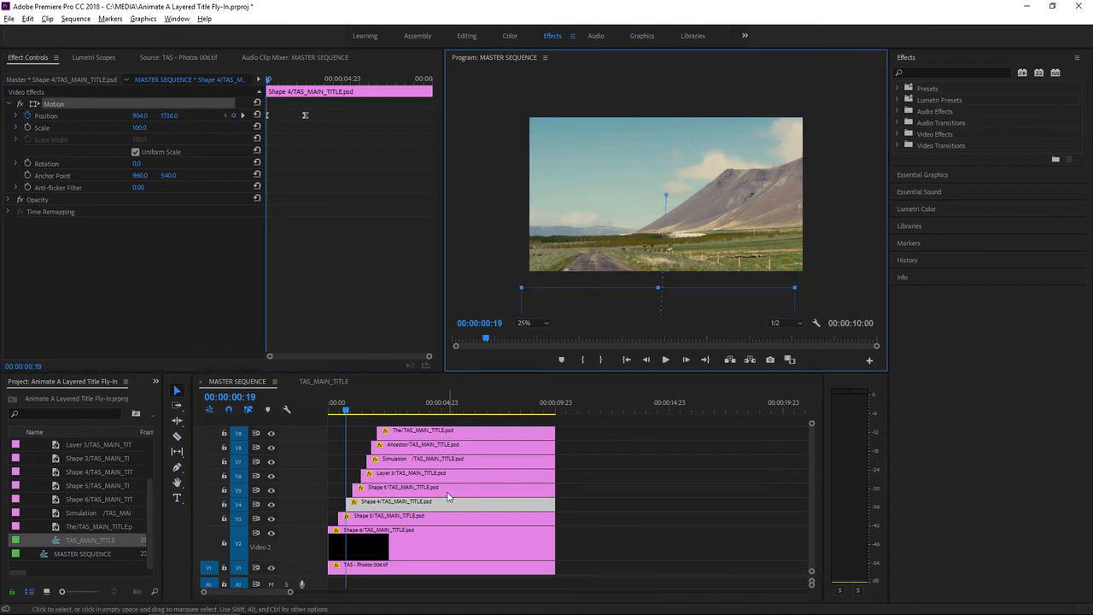
At the start of the Shape 5 clip, 00:00:01:02, move the layer horizontally off the right side of the frame.
click(447, 488)
key(Down)
click(55, 104)
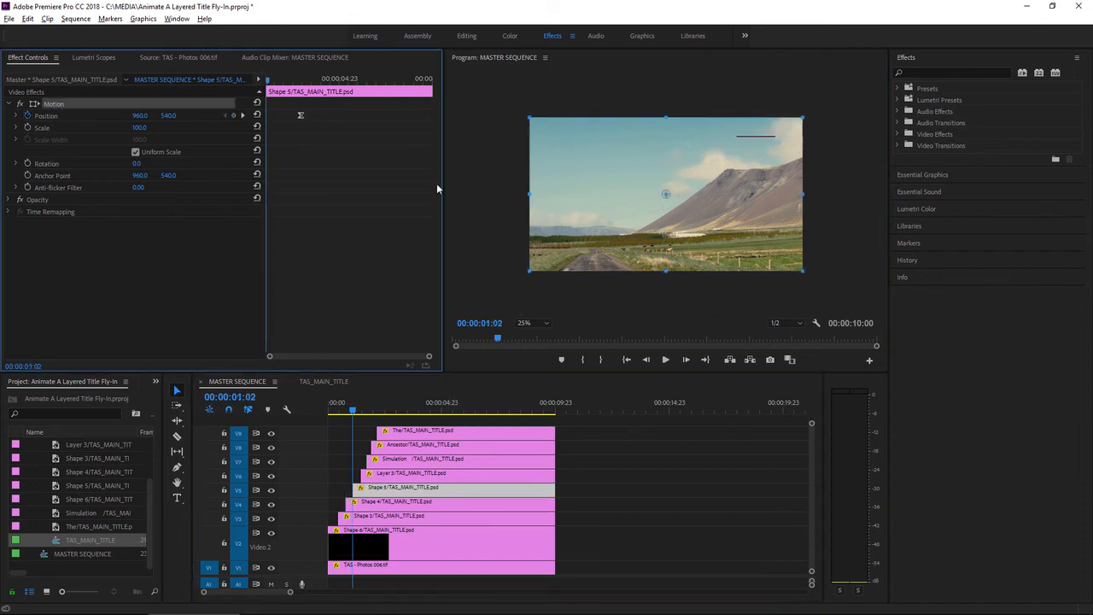
drag(626, 153, 760, 152)
At the start of the Layer 3 clip, 00:00:01:11, move the blue glow below the frame to Position about 964, 1324.
click(427, 473)
key(Down)
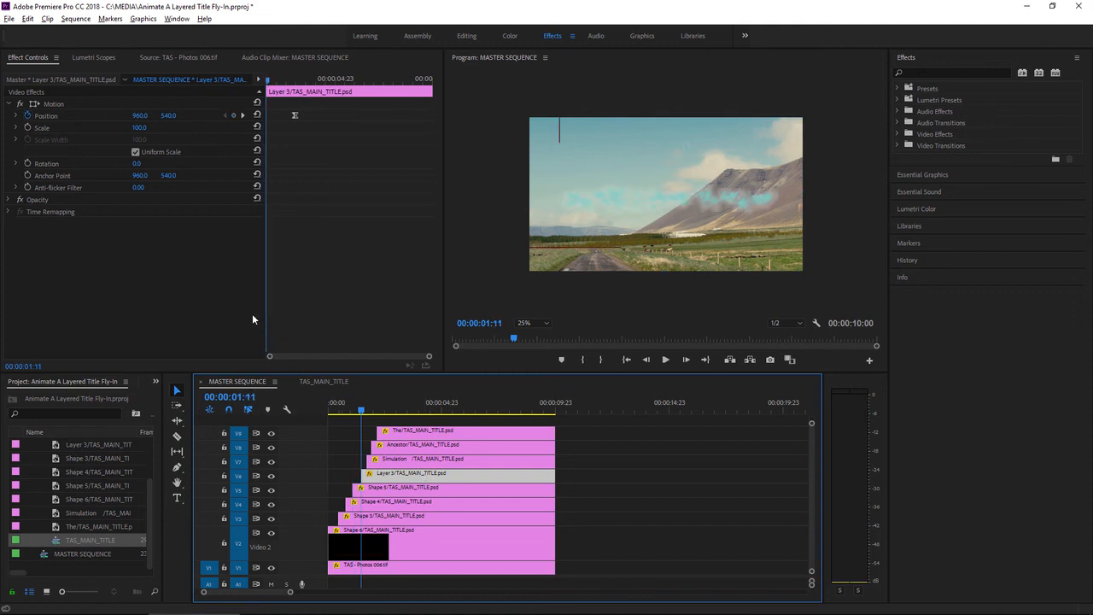
click(53, 104)
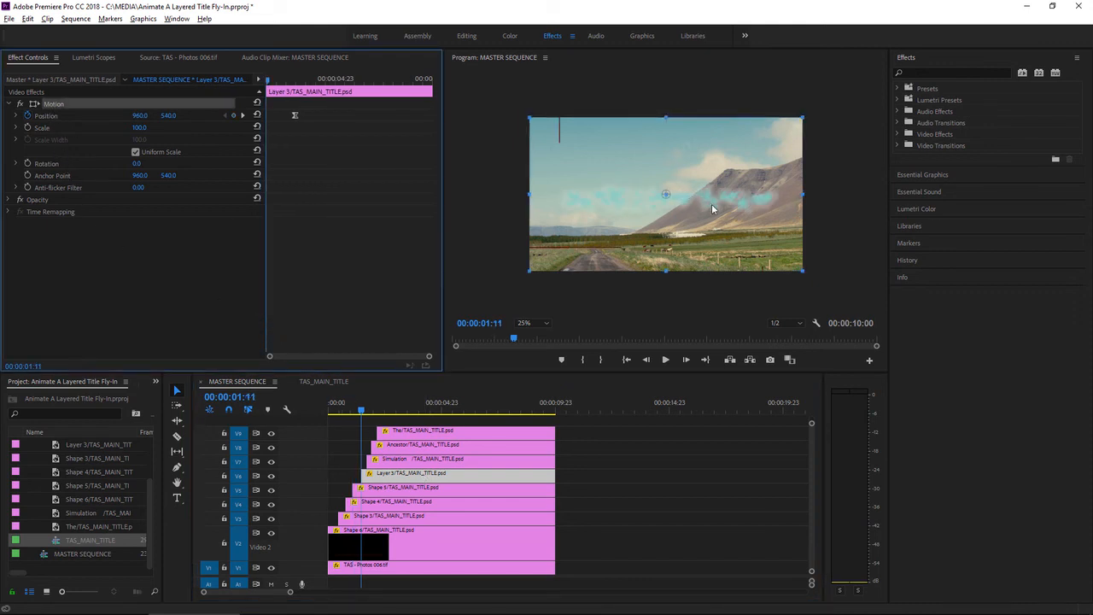
drag(712, 203, 714, 320)
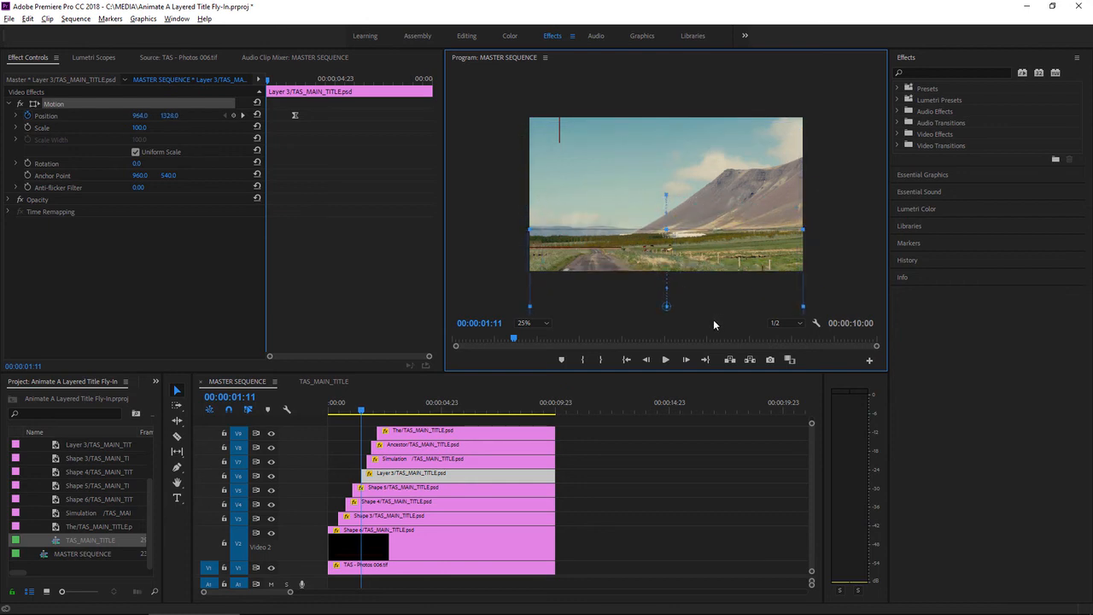
At the start of the Simulation clip, 00:00:01:17, move the layer off the right side of the frame to Position about 1868, 522.
click(419, 463)
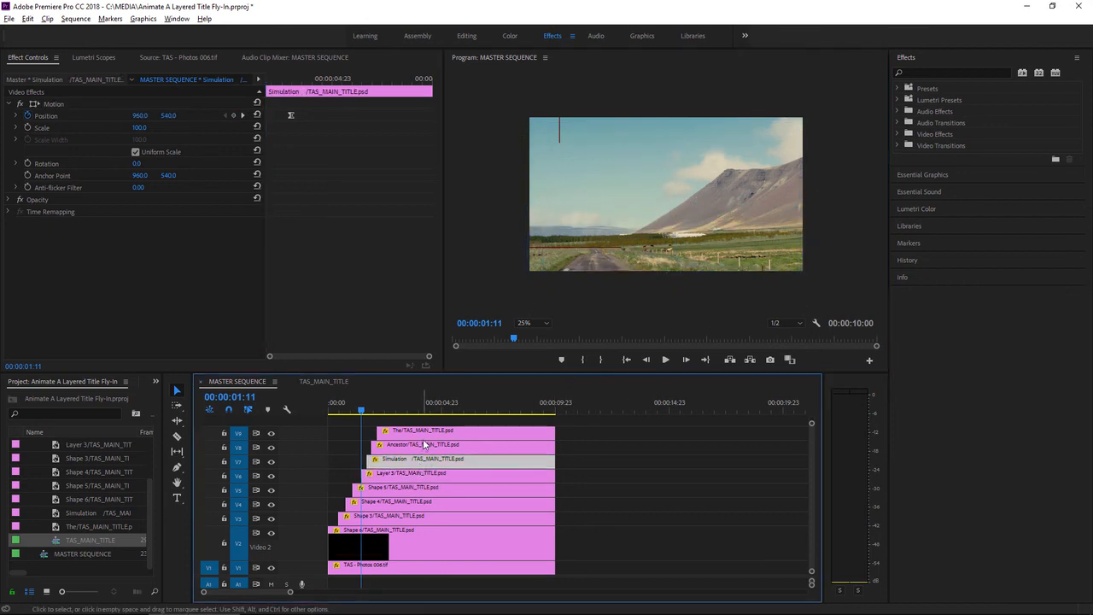
key(Down)
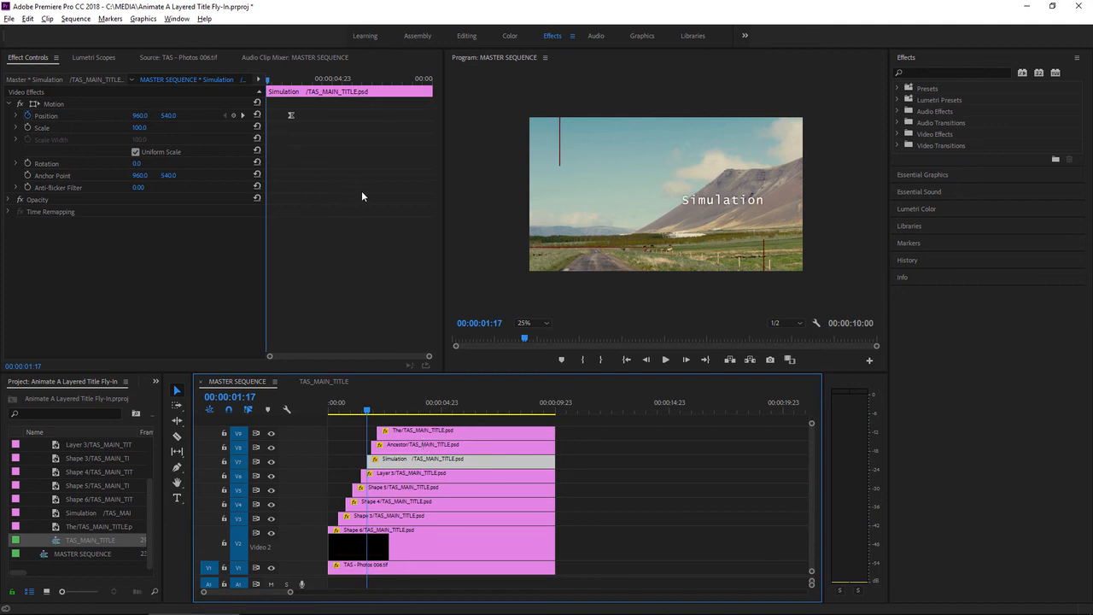
click(53, 103)
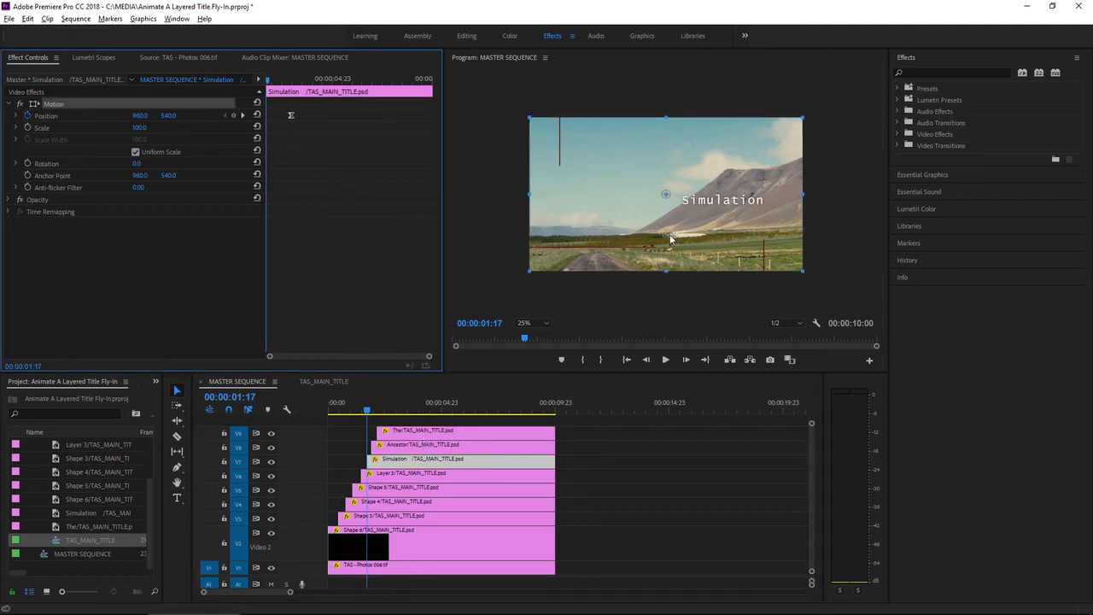
click(680, 234)
drag(679, 236, 752, 240)
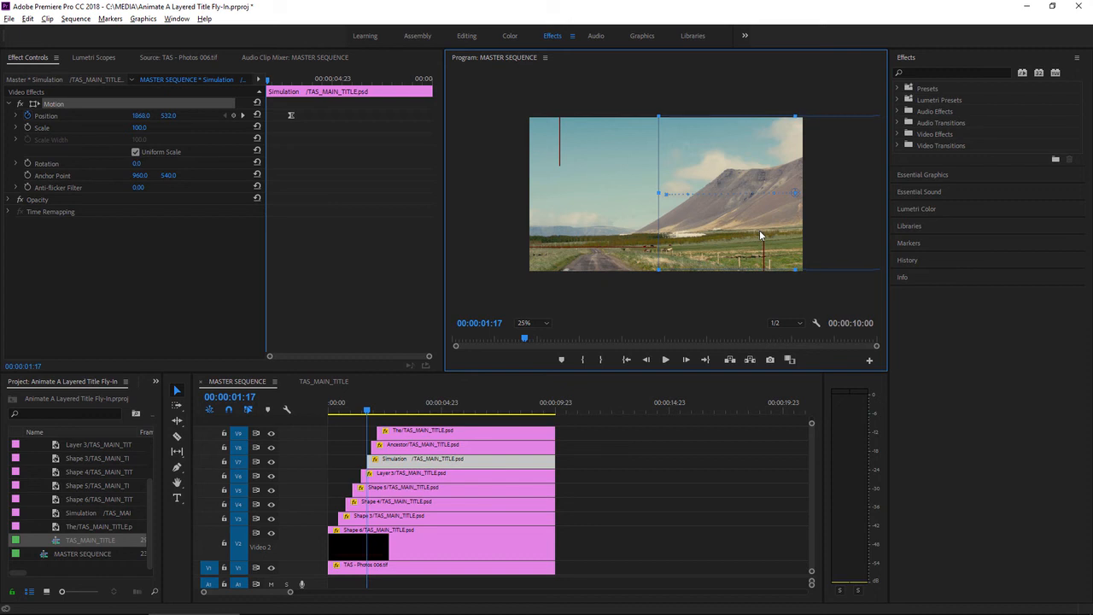
At the start of the Ancestor clip, 00:00:01:22, move the word upward until it is above the frame.
click(469, 446)
key(shift+Right)
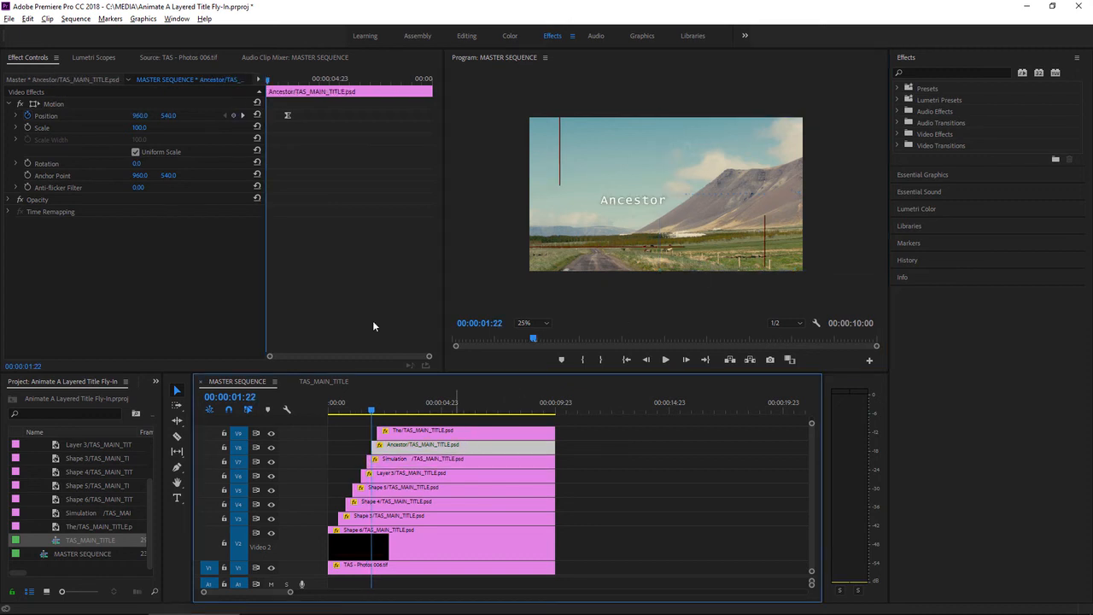
click(51, 104)
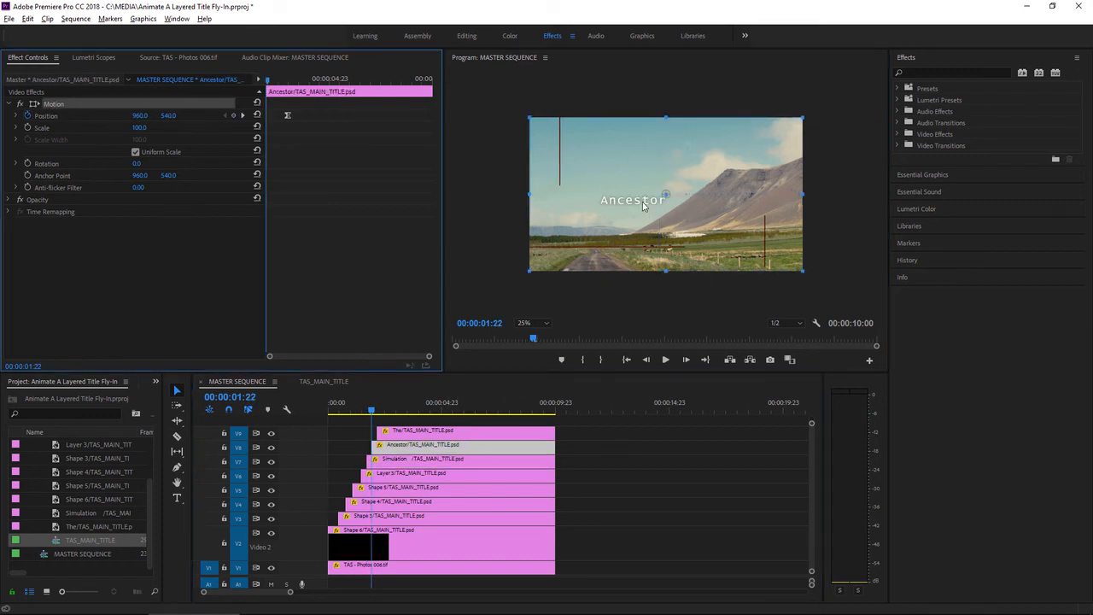
drag(648, 208, 631, 85)
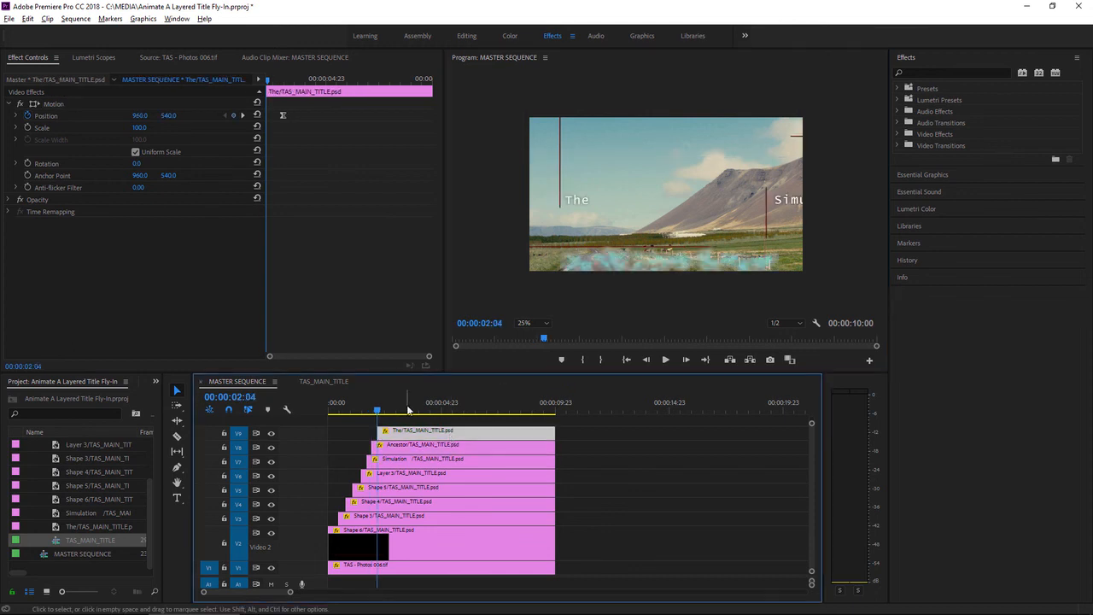
At the start of the The clip, 00:00:02:04, move the word off the left side of the frame to a horizontal Position of about 120.
click(52, 104)
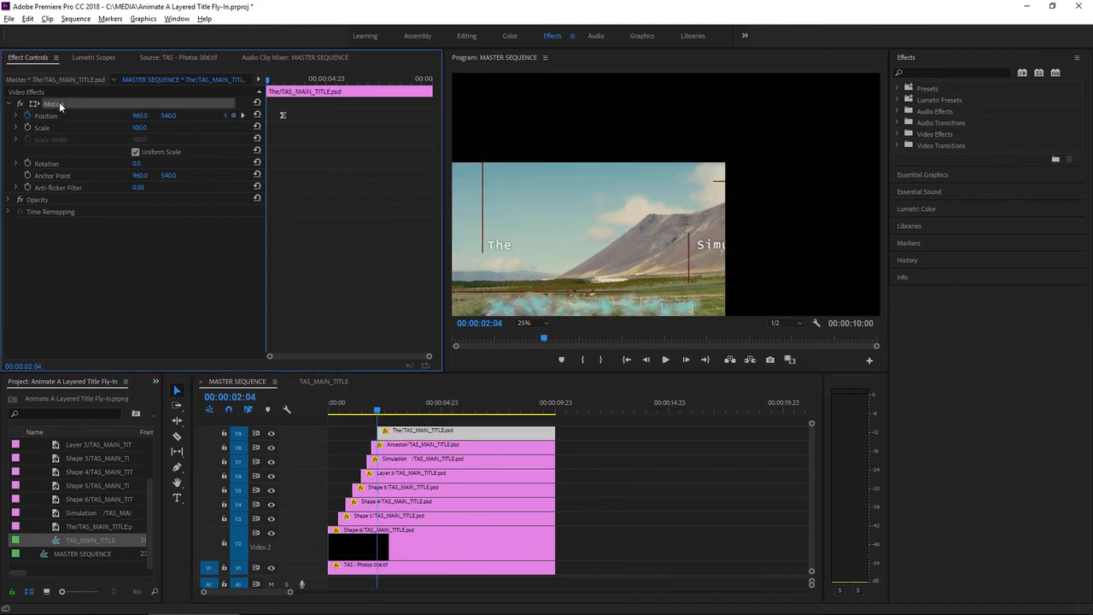
drag(604, 214, 483, 218)
Return to the sequence start, set the program preview zoom to Fit, and play the title animation through to about 00:00:04:02.
drag(385, 395, 305, 409)
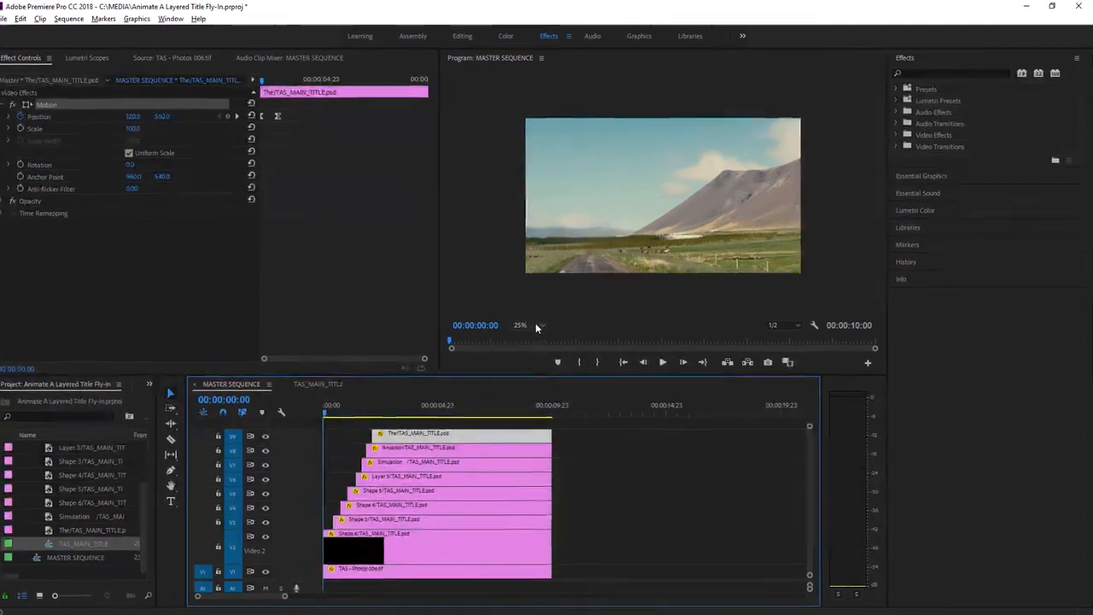
click(534, 323)
click(536, 335)
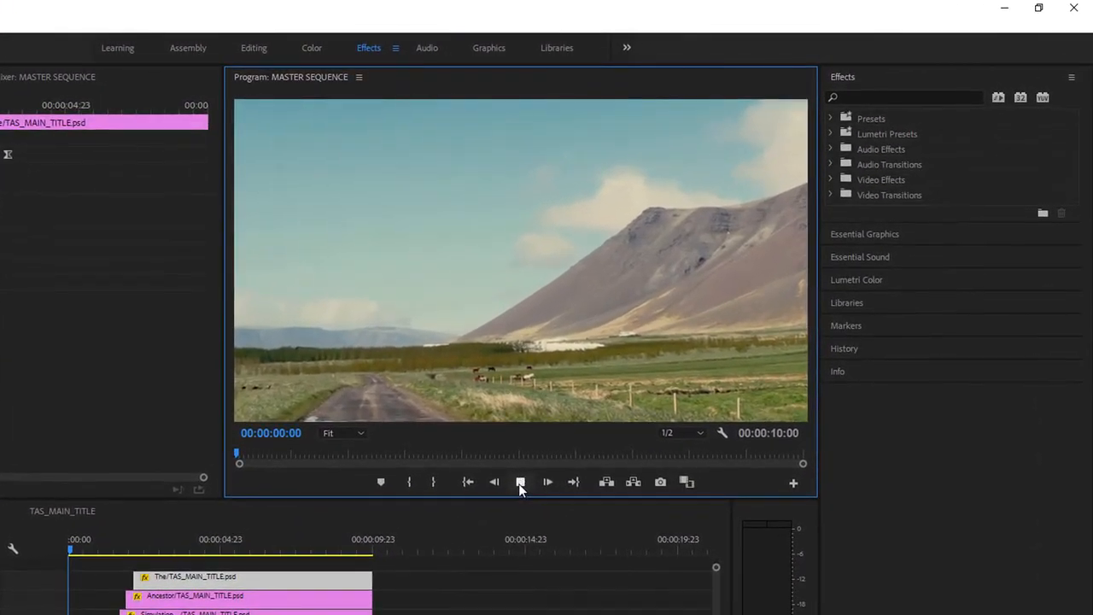
click(525, 478)
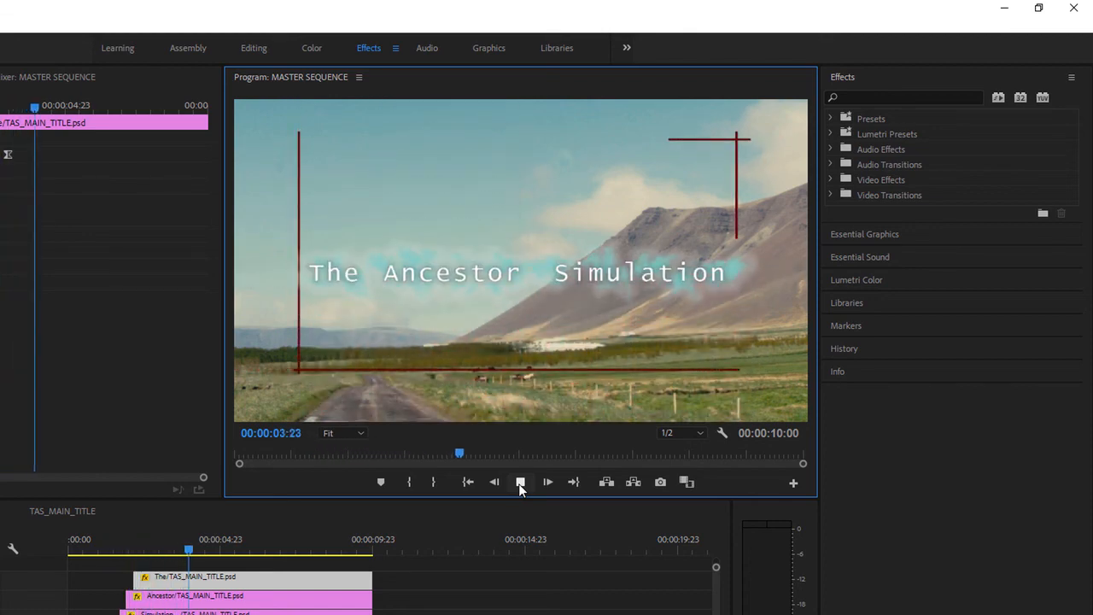
click(521, 482)
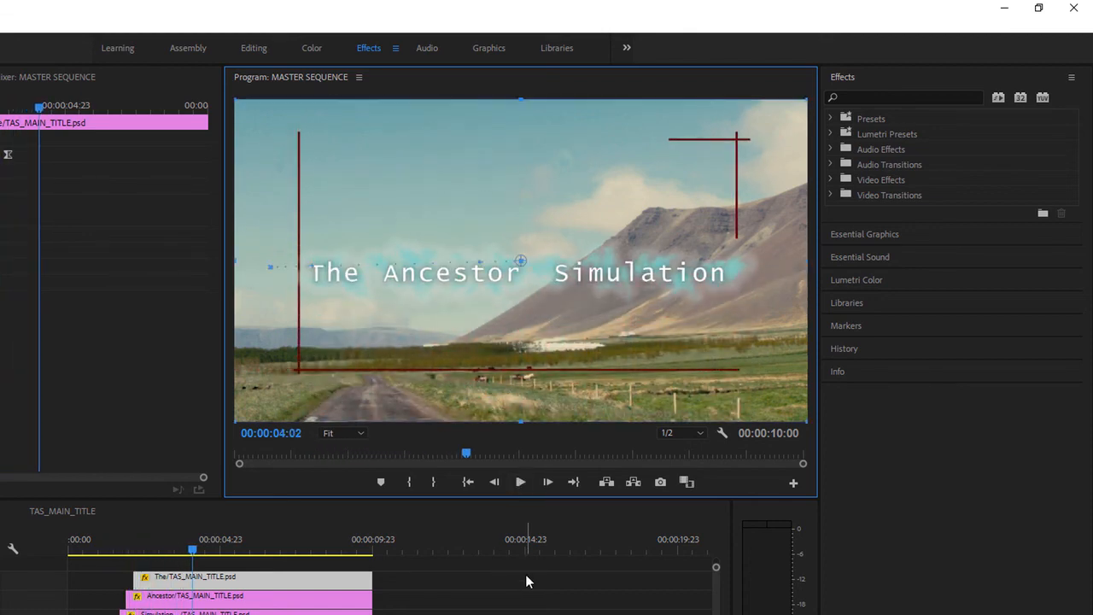